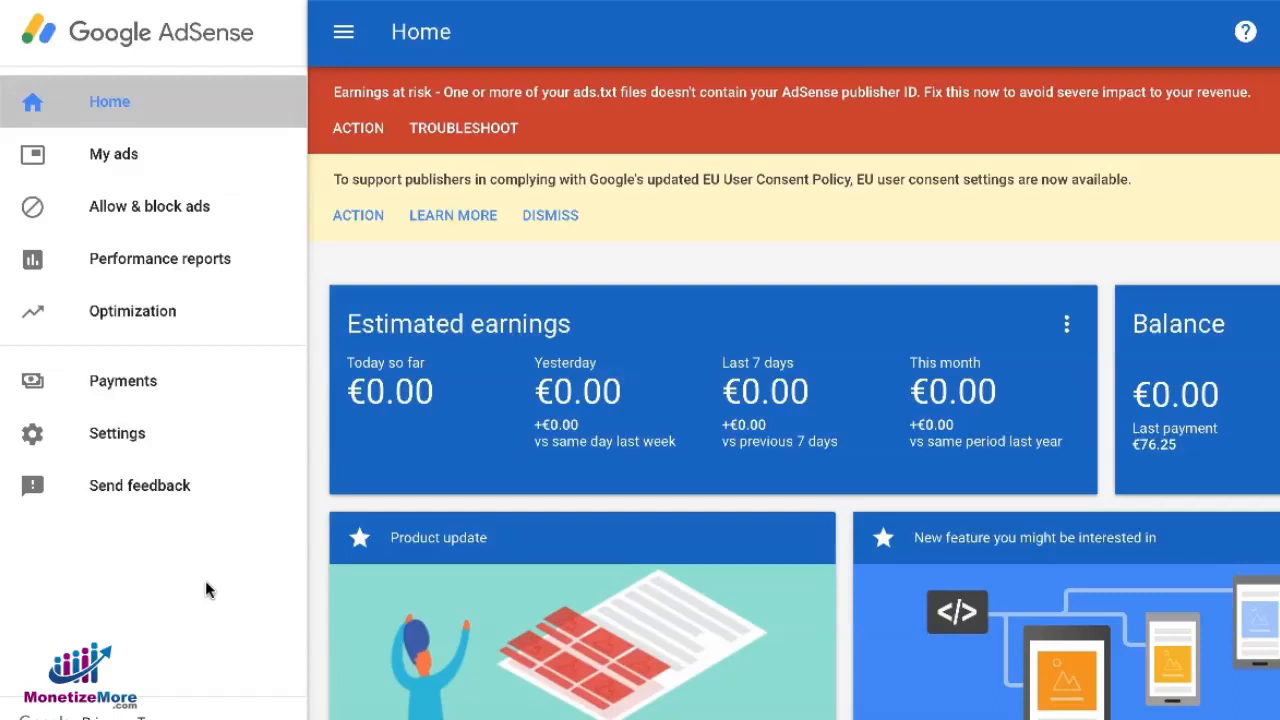
Open the Auto ads page under My ads and start setting up Auto ads
click(186, 590)
click(220, 634)
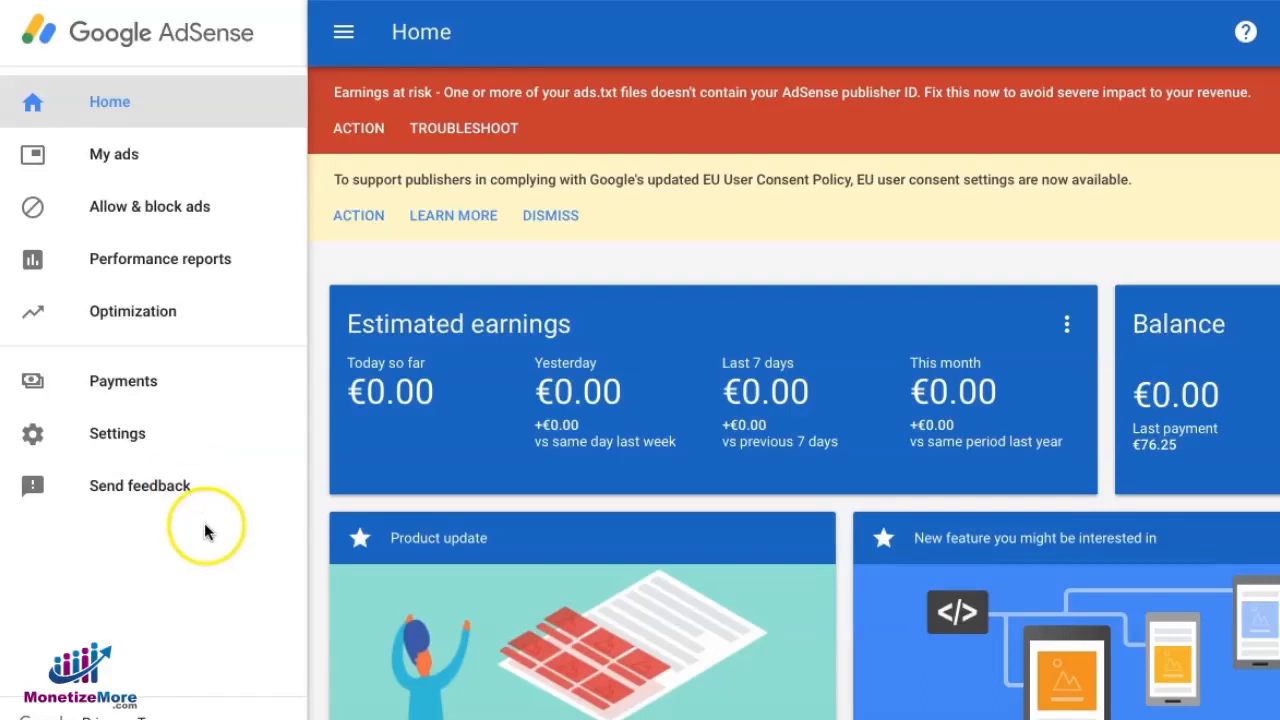
click(114, 158)
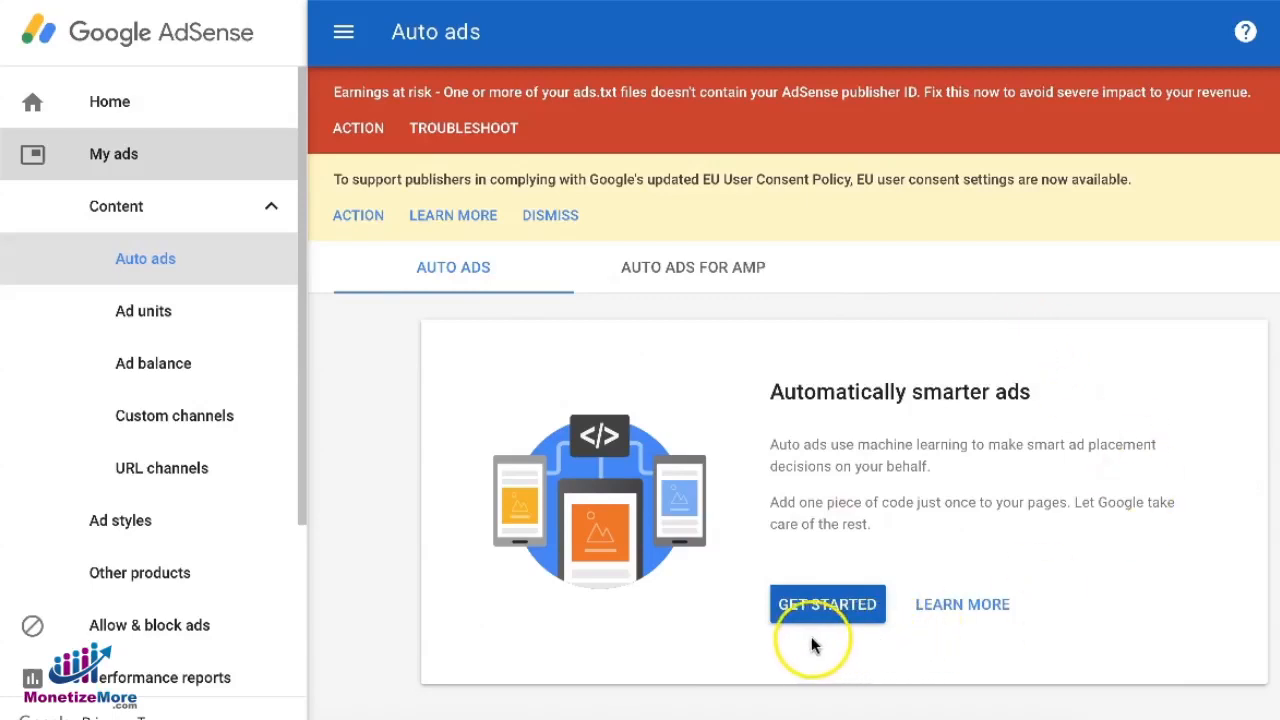
click(824, 608)
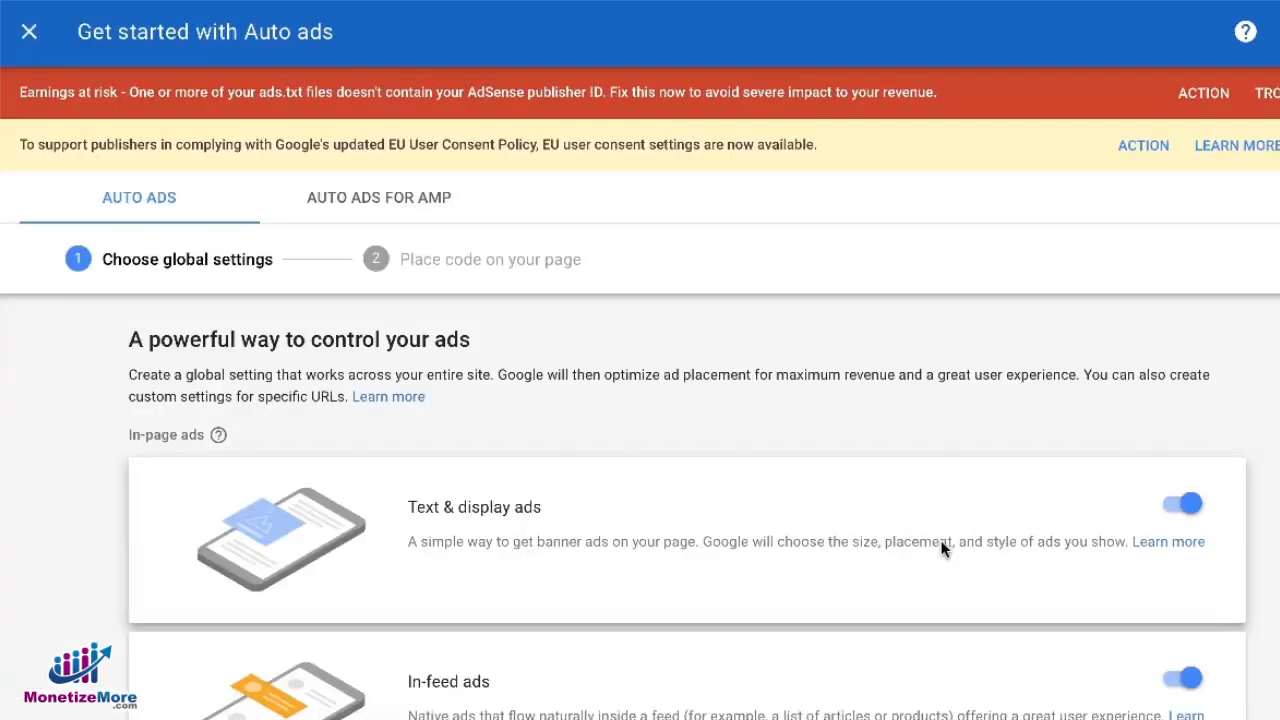
Preview the Text & display ads format in both mobile and desktop views
scroll(940, 548, down, 4)
scroll(939, 550, down, 6)
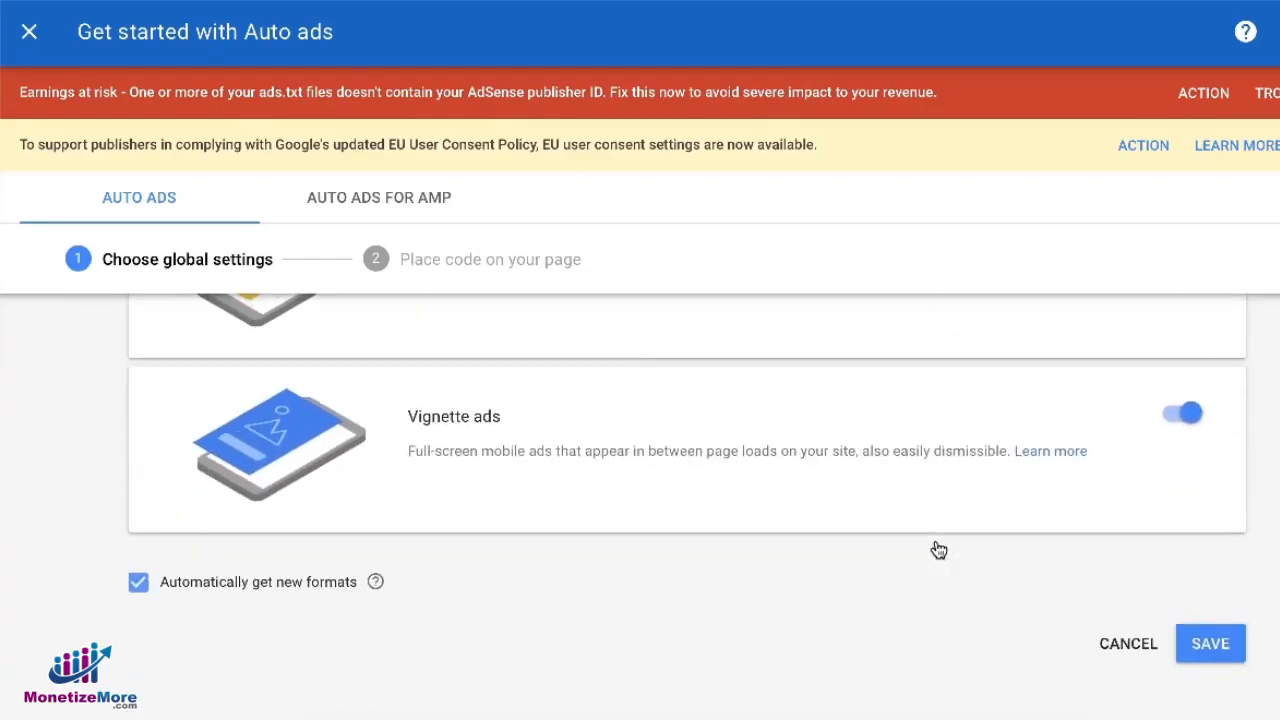
scroll(933, 556, up, 6)
scroll(933, 556, up, 3)
click(622, 526)
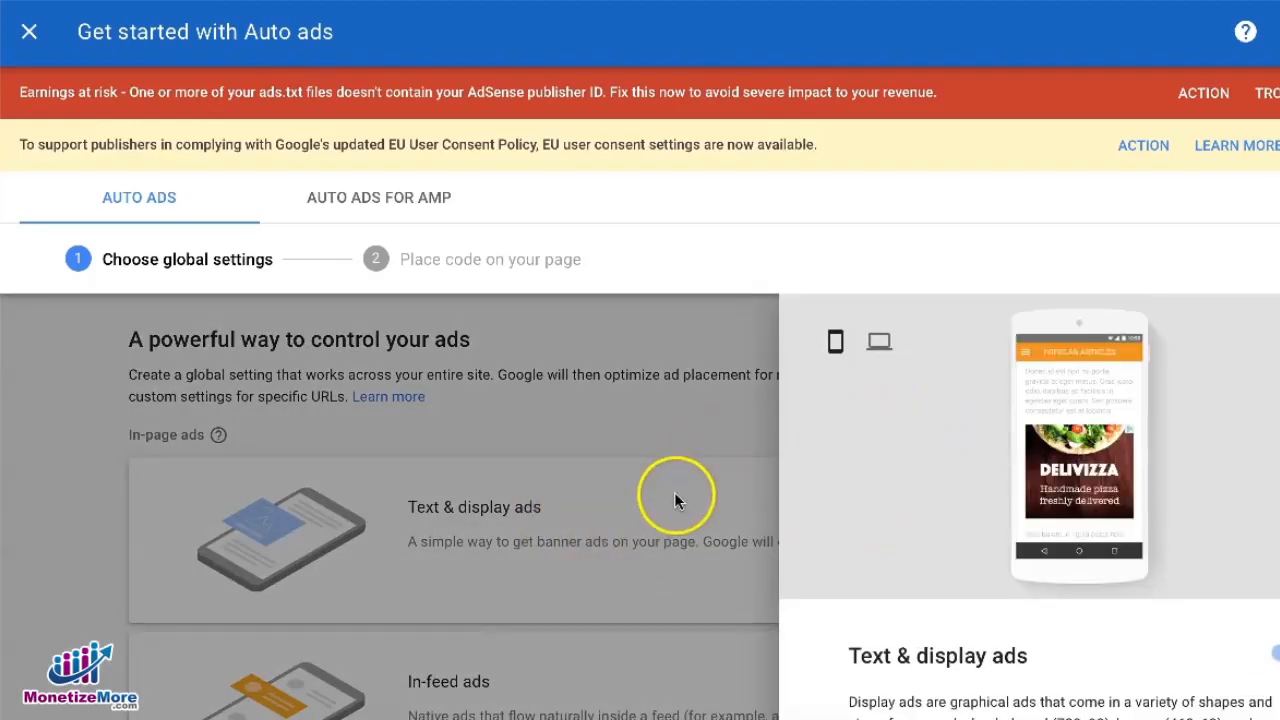
scroll(974, 490, down, 2)
scroll(974, 494, up, 2)
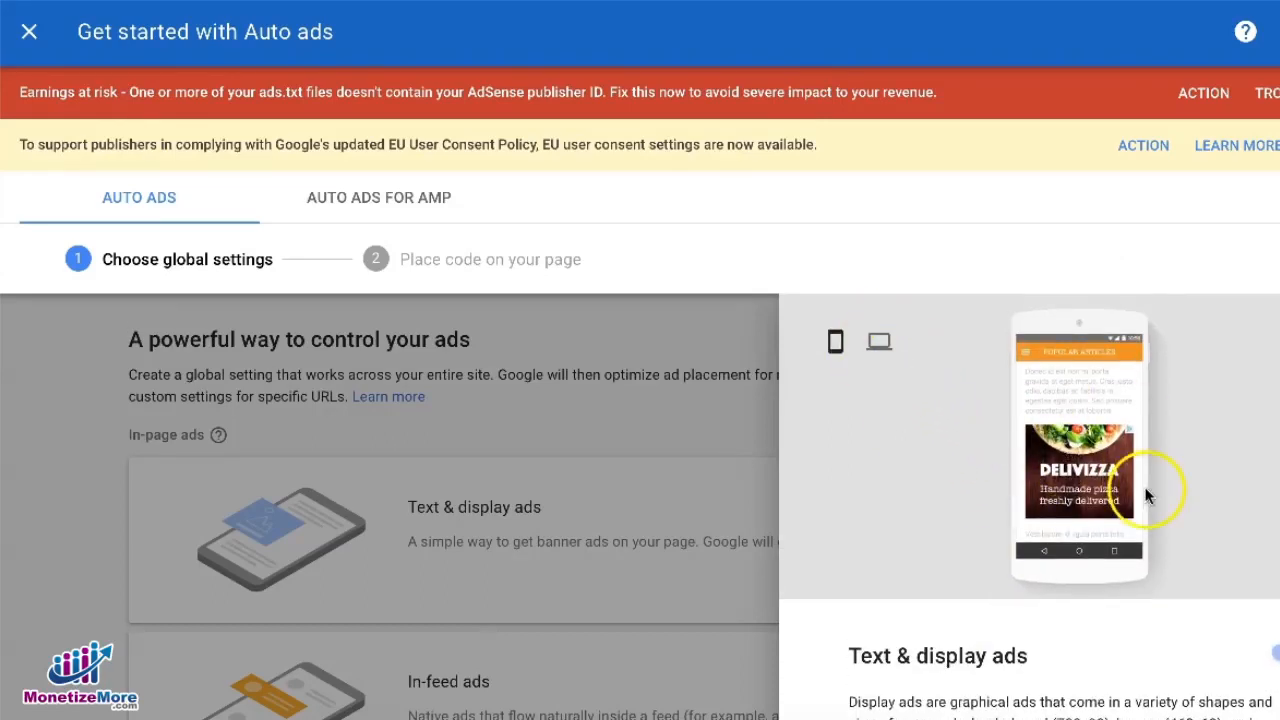
click(880, 343)
click(830, 348)
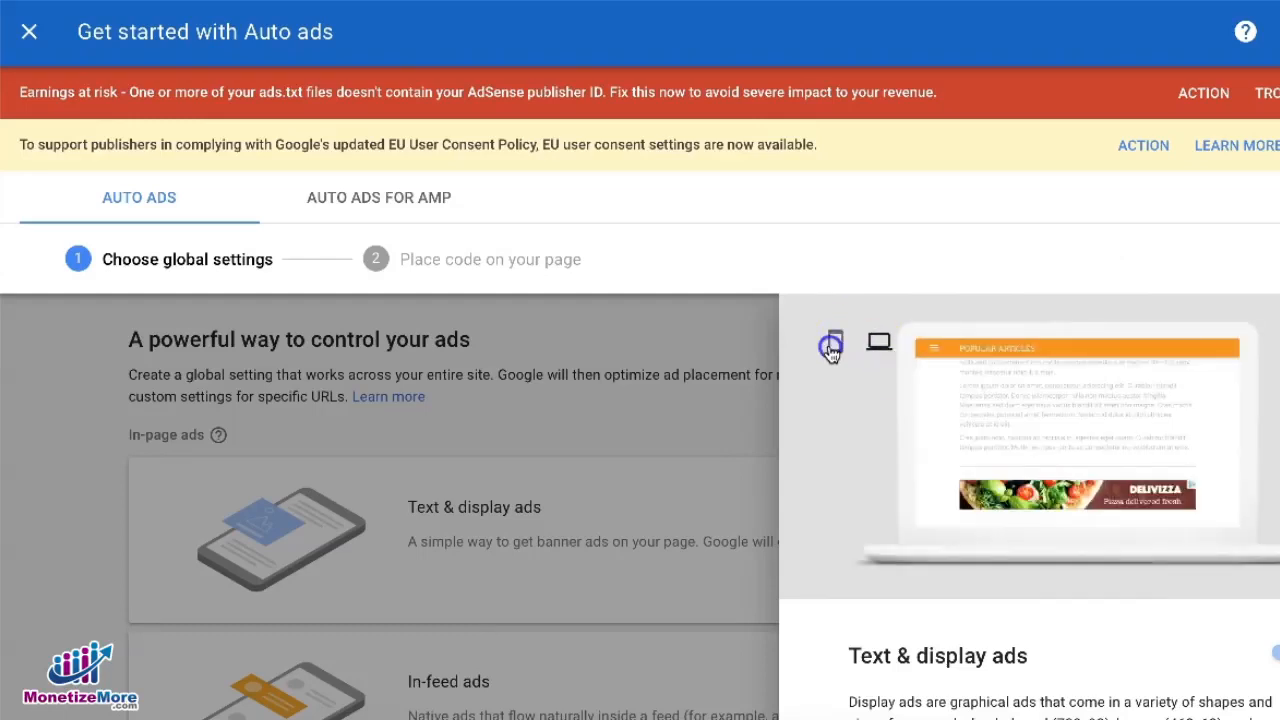
scroll(914, 440, down, 2)
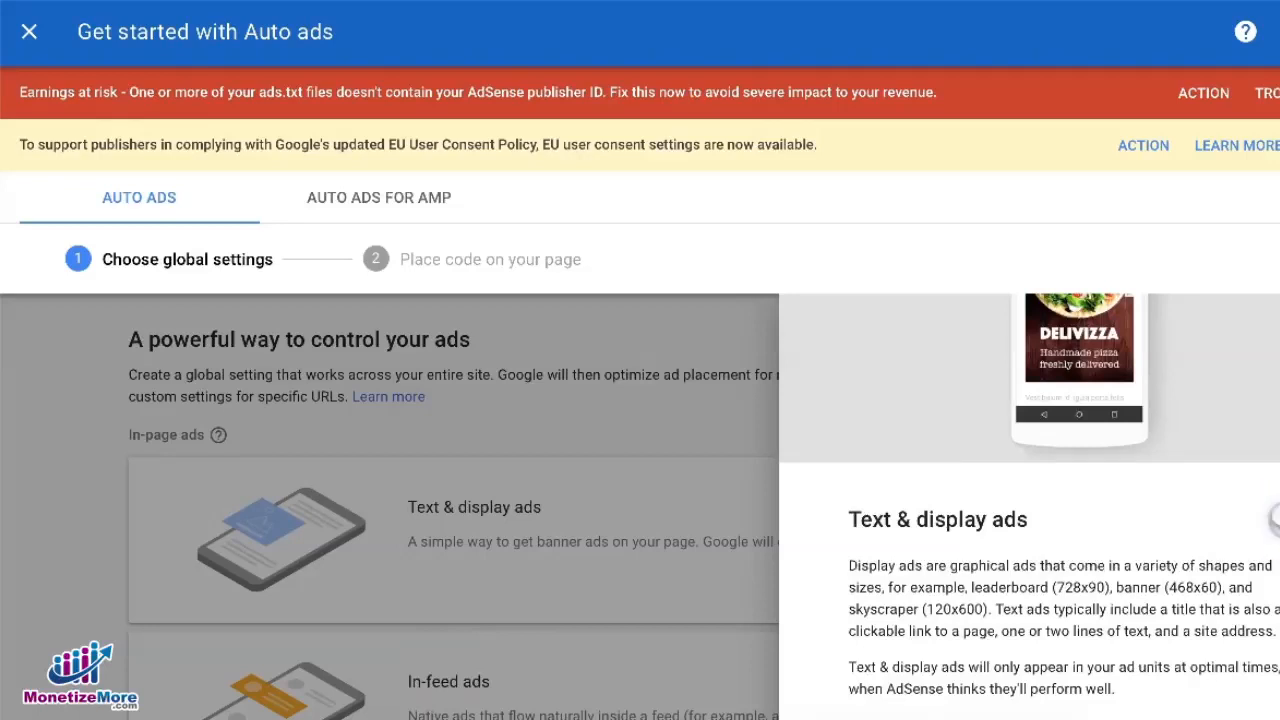
Preview the In-feed ads format and its description
click(514, 549)
scroll(510, 540, down, 2)
click(452, 484)
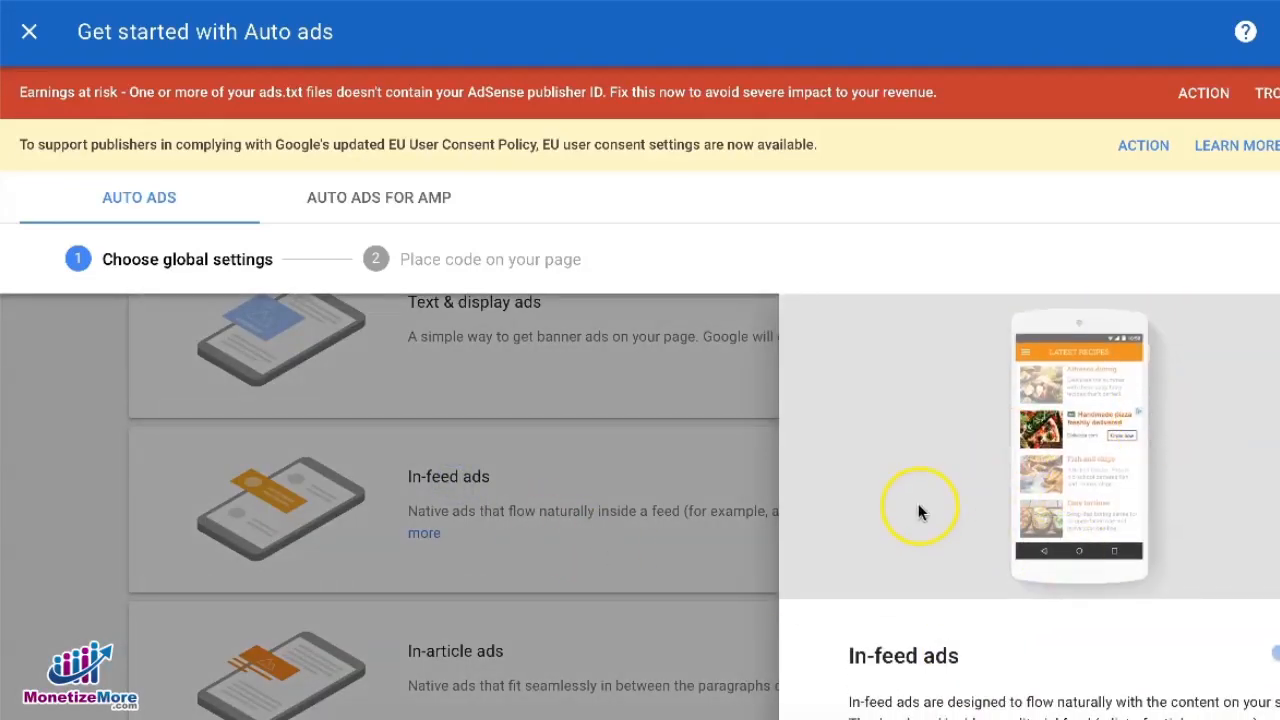
scroll(928, 530, down, 2)
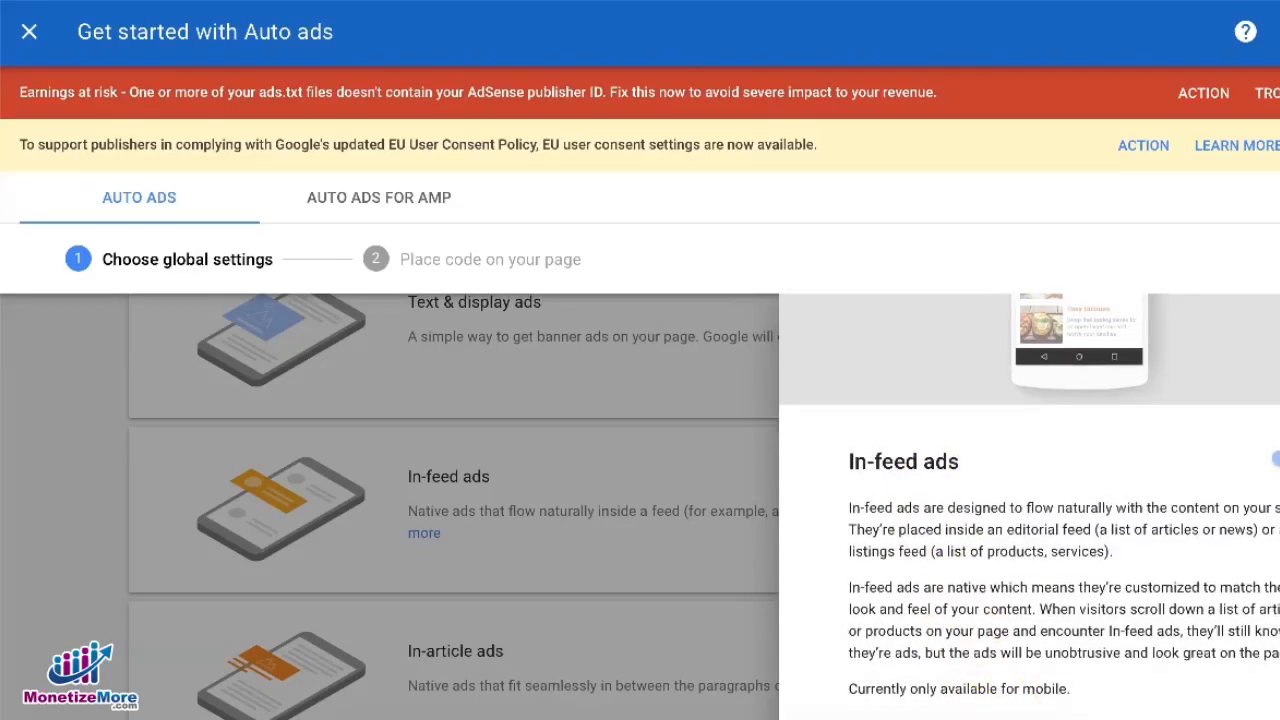
scroll(1080, 650, up, 2)
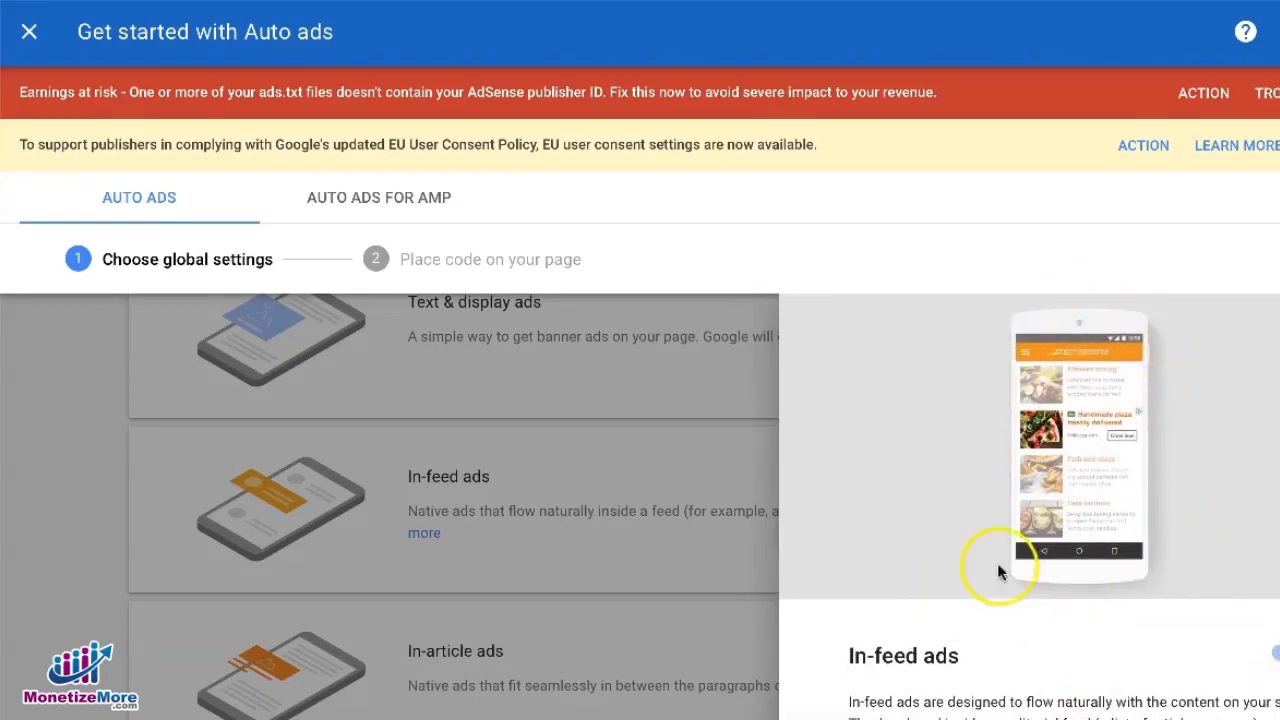
click(386, 568)
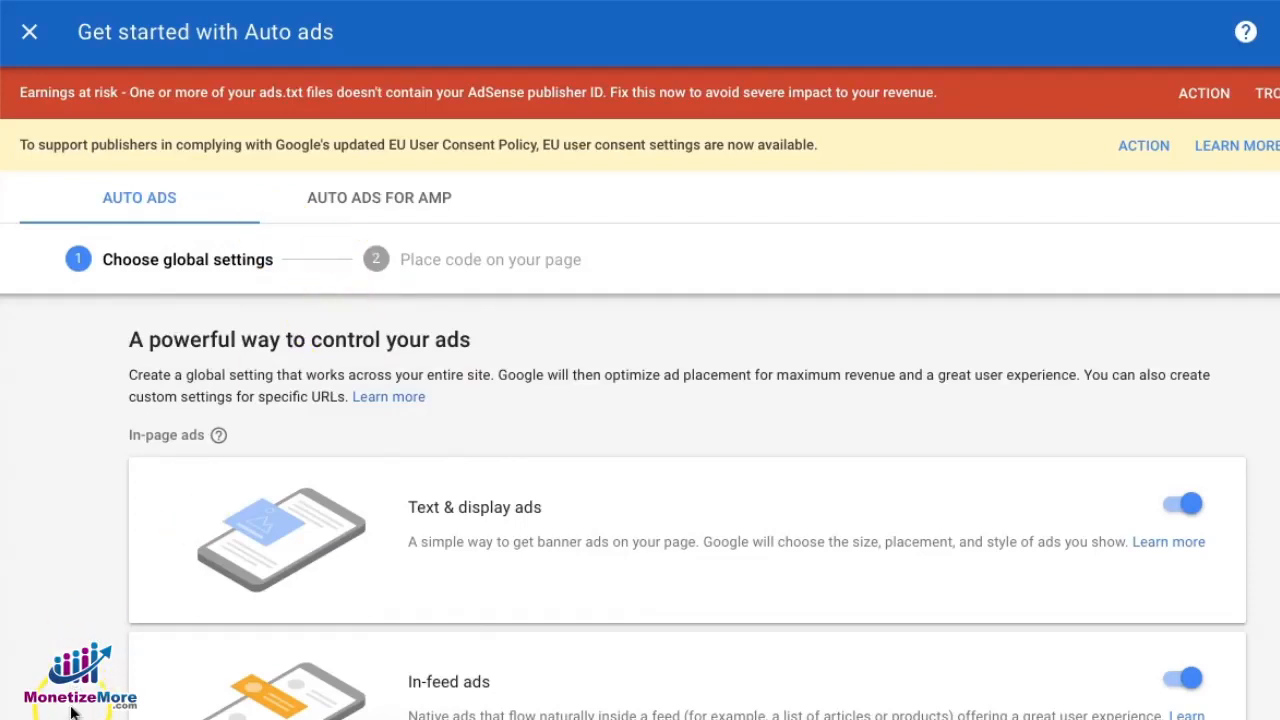
Save the global Auto ads settings with all ad formats and automatic new formats enabled
click(519, 452)
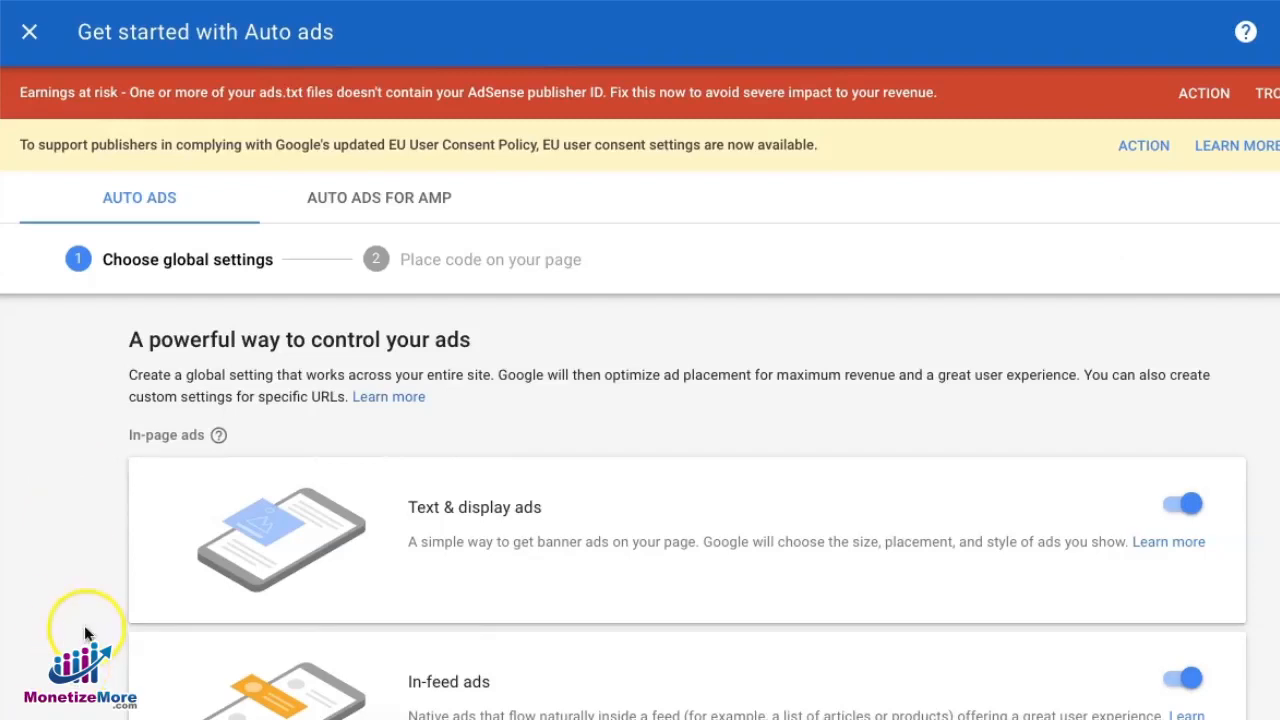
scroll(147, 543, down, 6)
scroll(145, 542, down, 2)
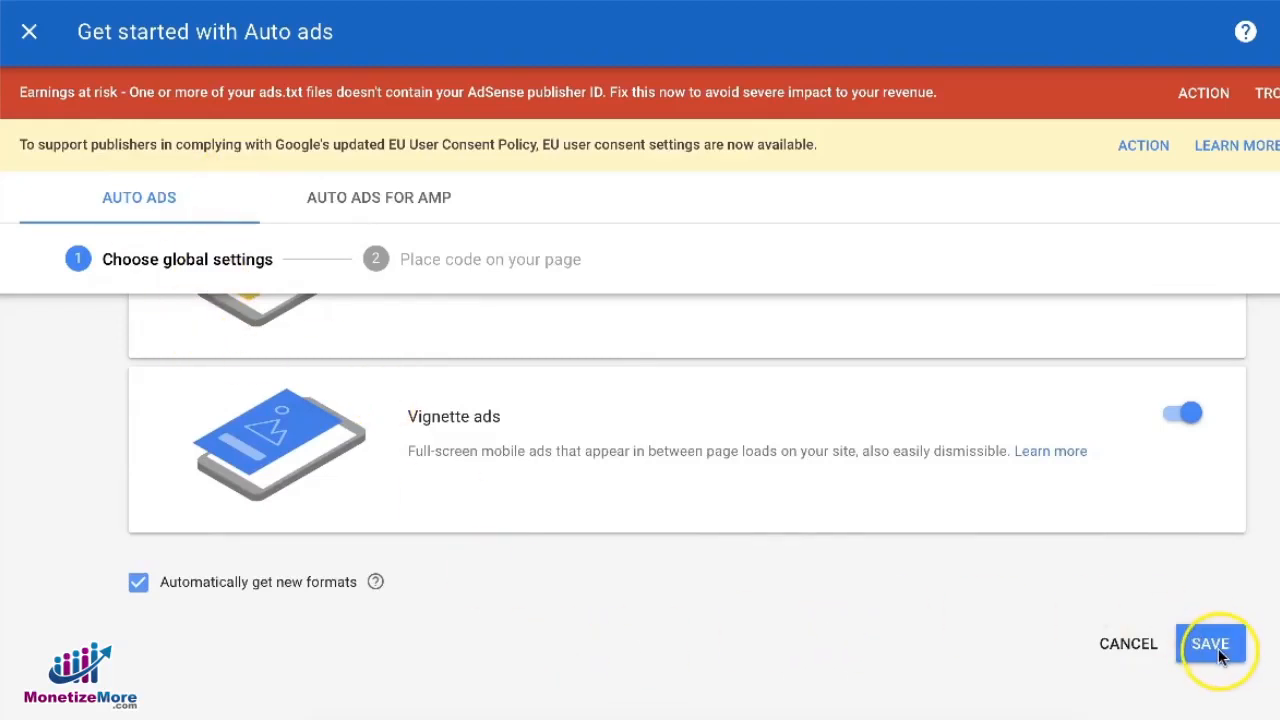
scroll(691, 611, up, 1)
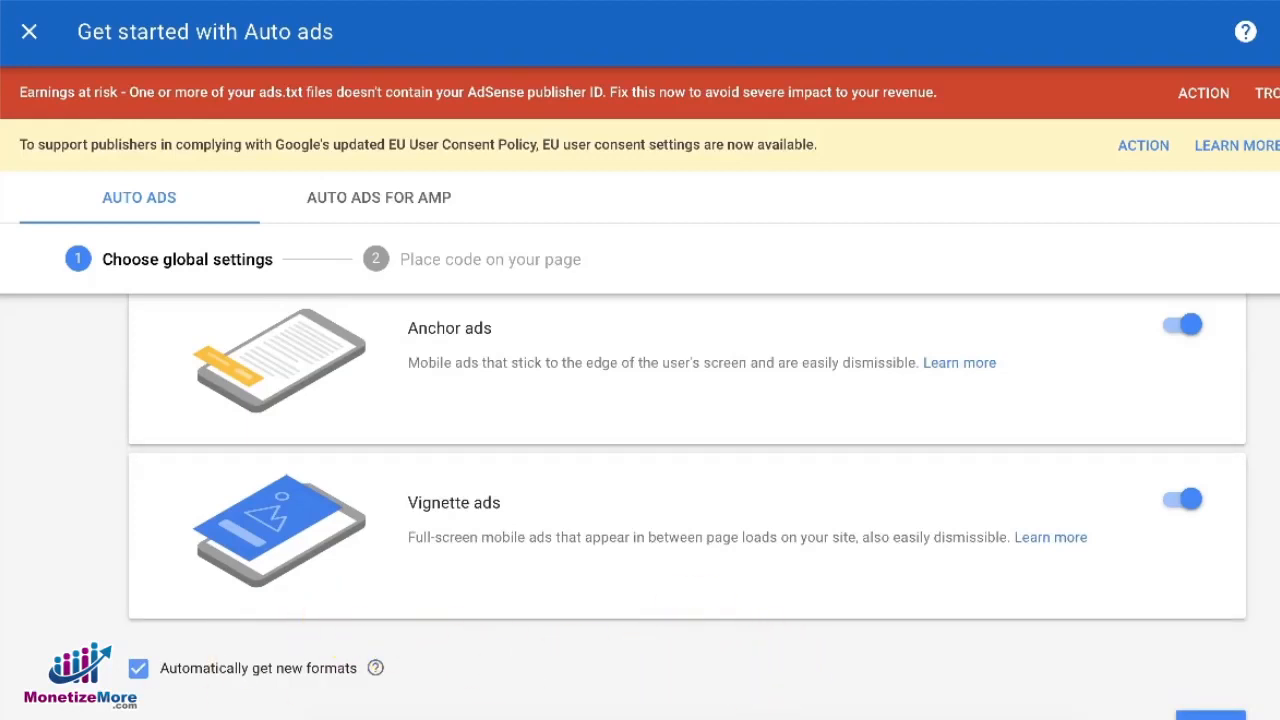
scroll(600, 680, down, 2)
click(1223, 643)
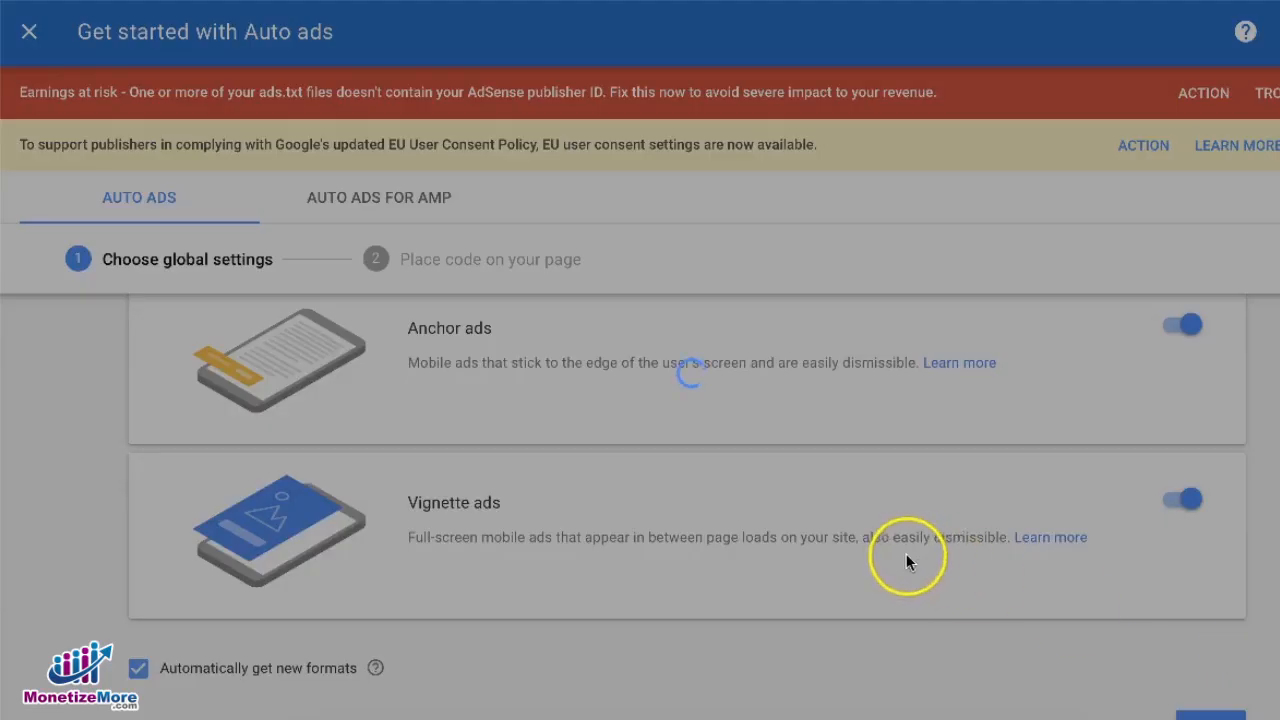
Select and examine the Auto ads code snippet and its placement instructions for the page head
scroll(873, 553, down, 2)
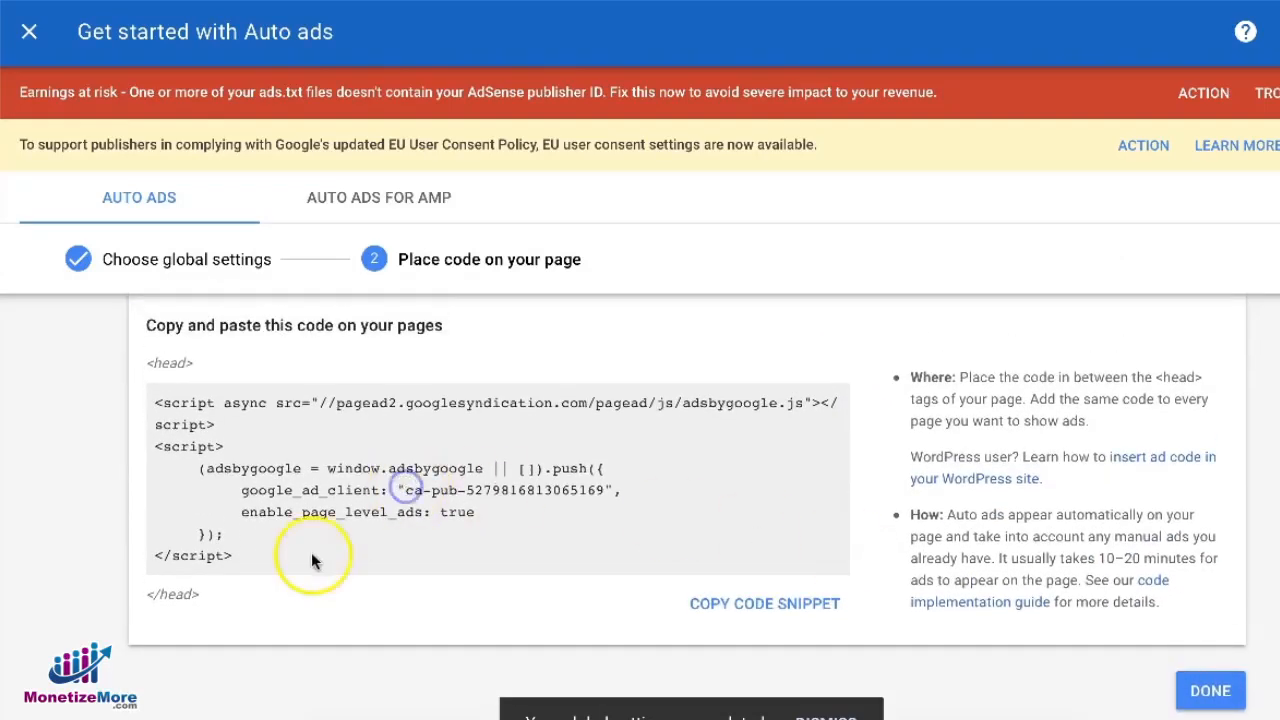
drag(236, 558, 155, 392)
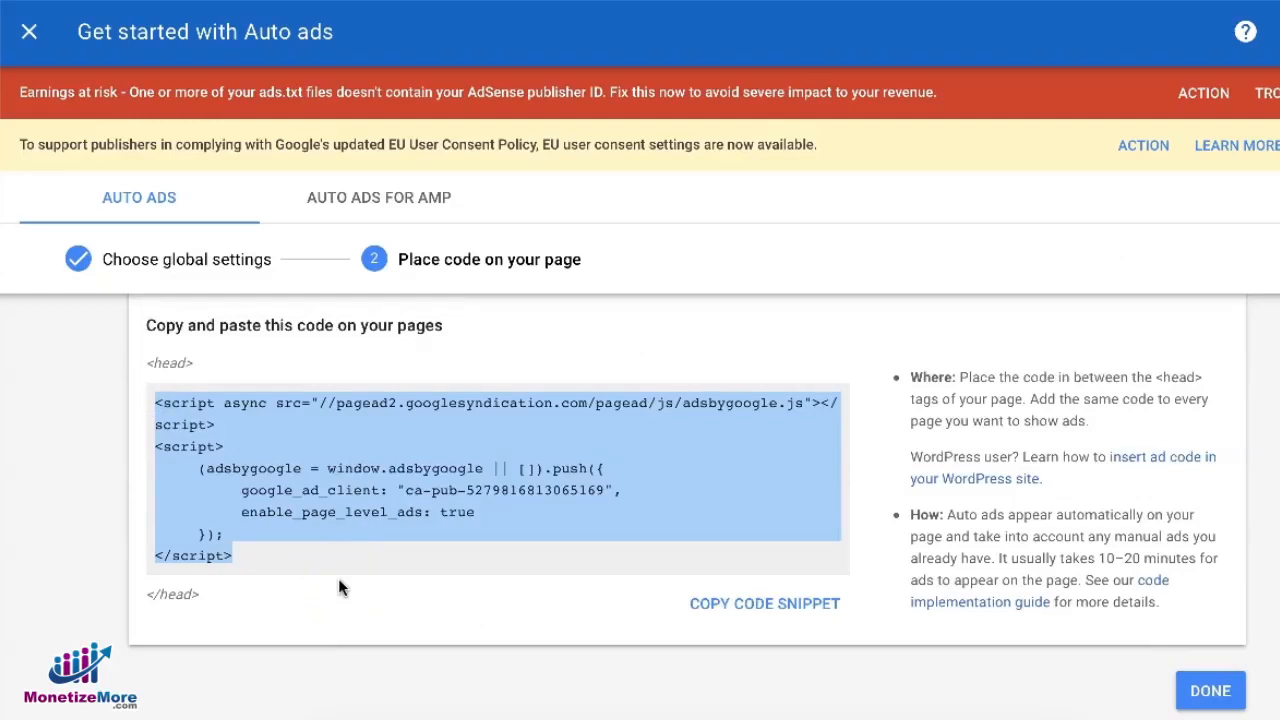
click(251, 597)
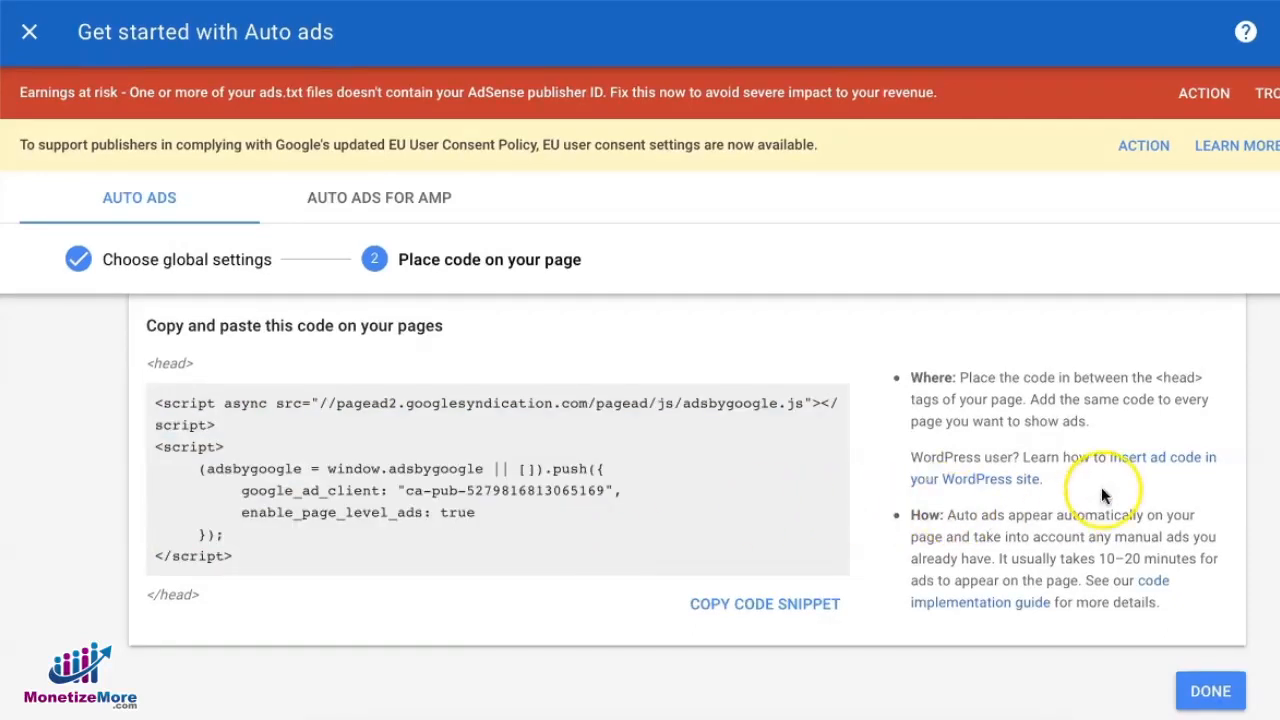
click(1162, 461)
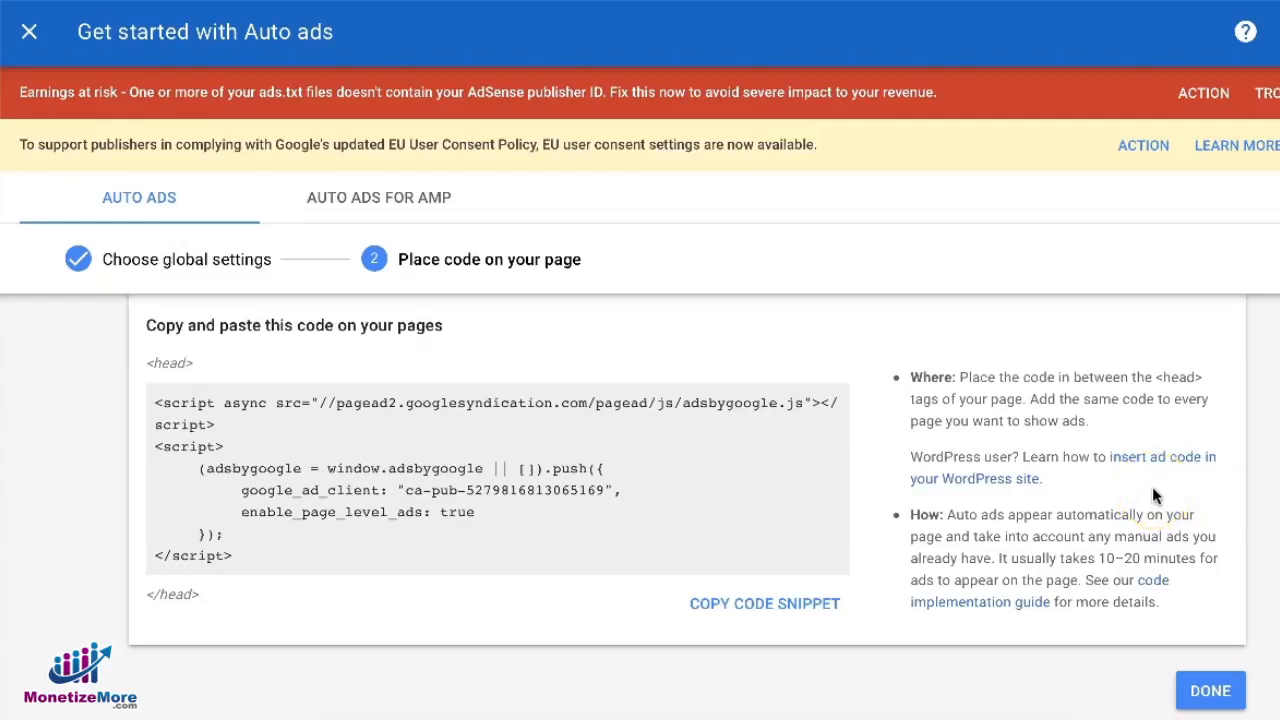
scroll(280, 643, up, 1)
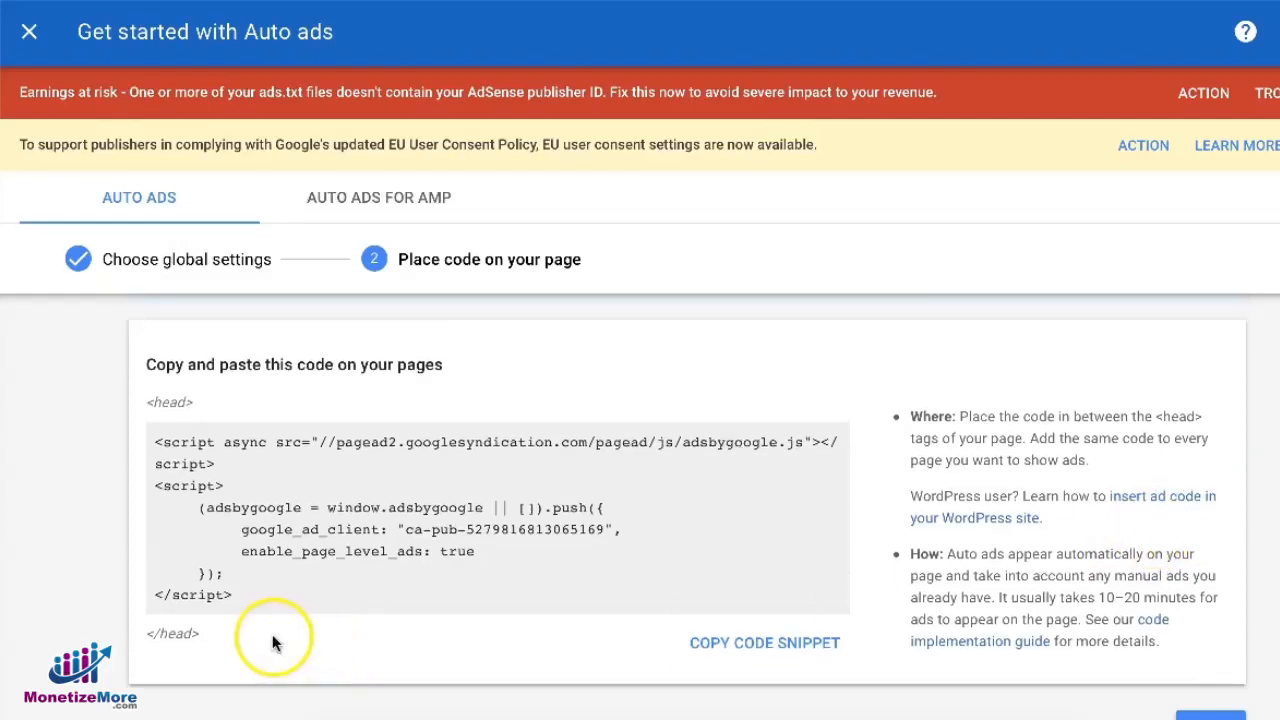
scroll(757, 571, down, 1)
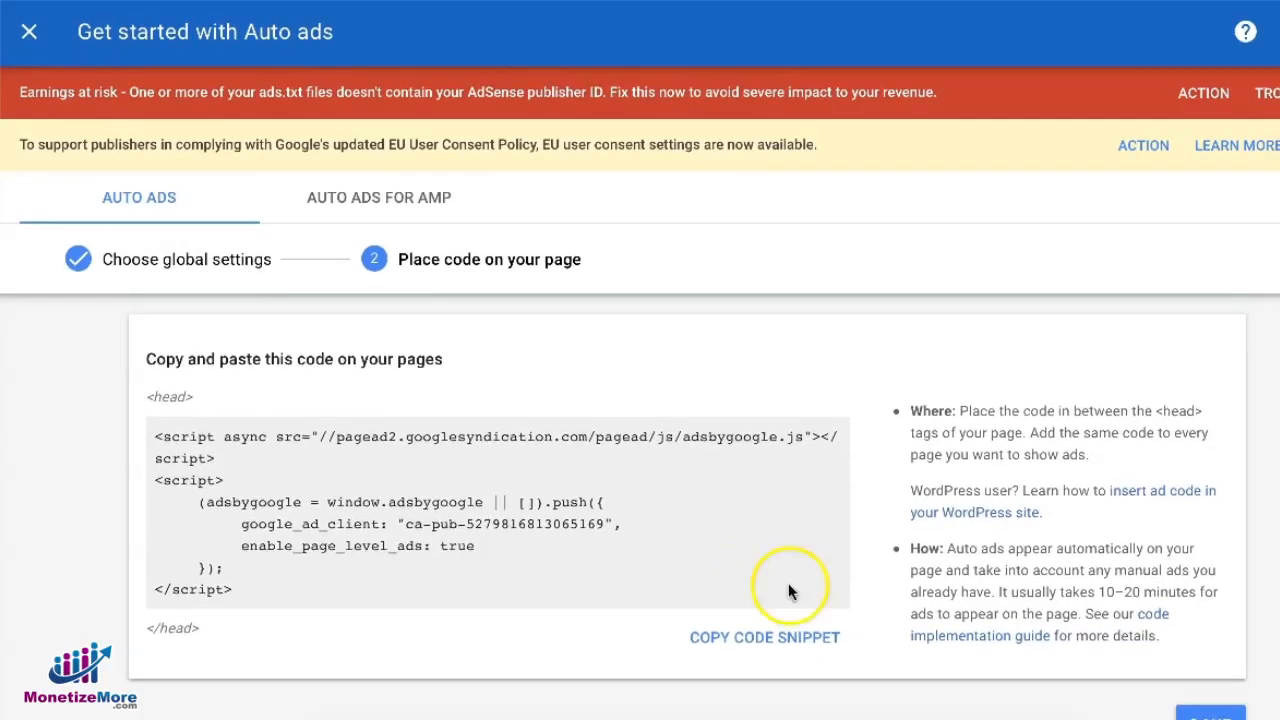
Finish the Auto ads setup and dismiss the confirmation card
click(1211, 714)
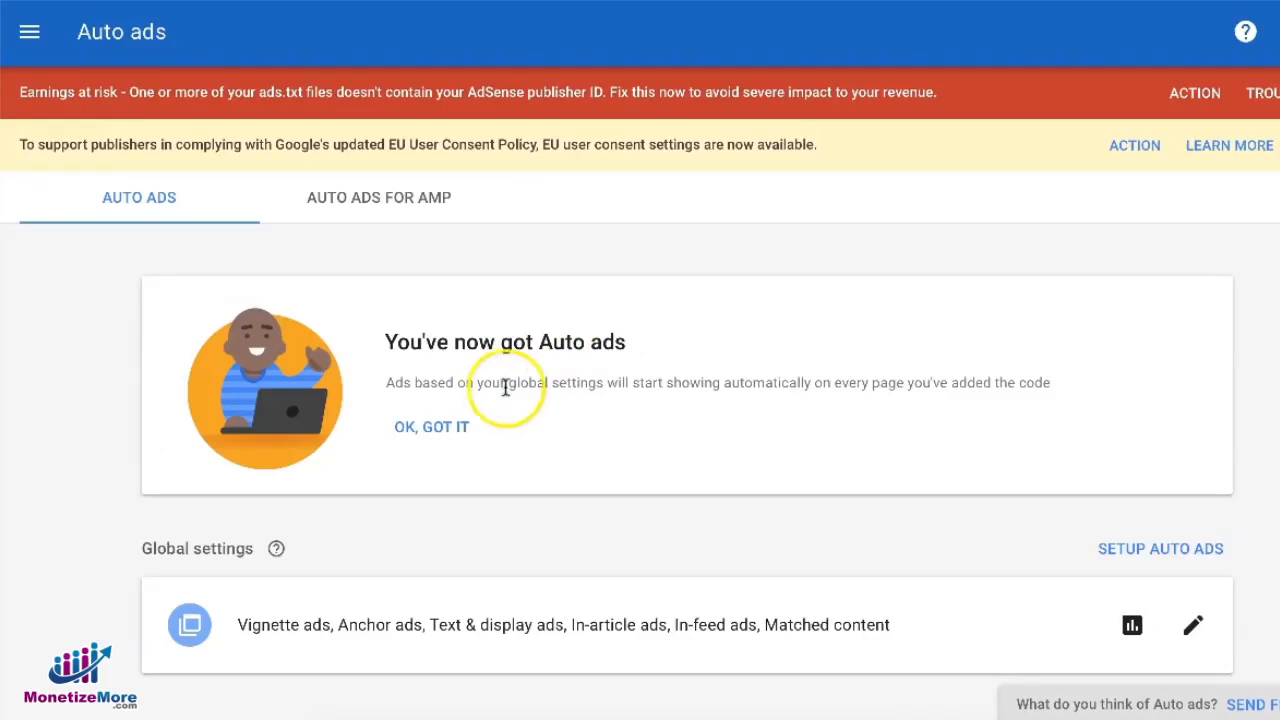
click(440, 426)
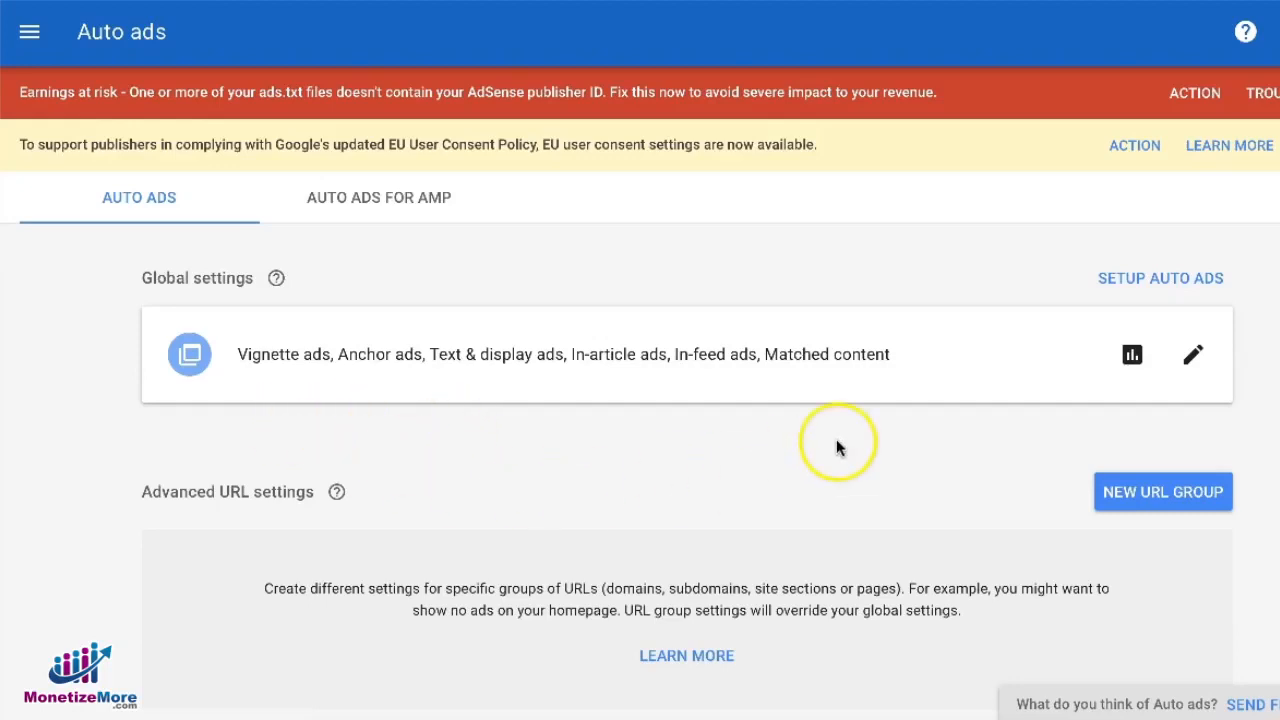
Start a new URL group and browse the list of existing site URLs
click(1158, 495)
click(380, 571)
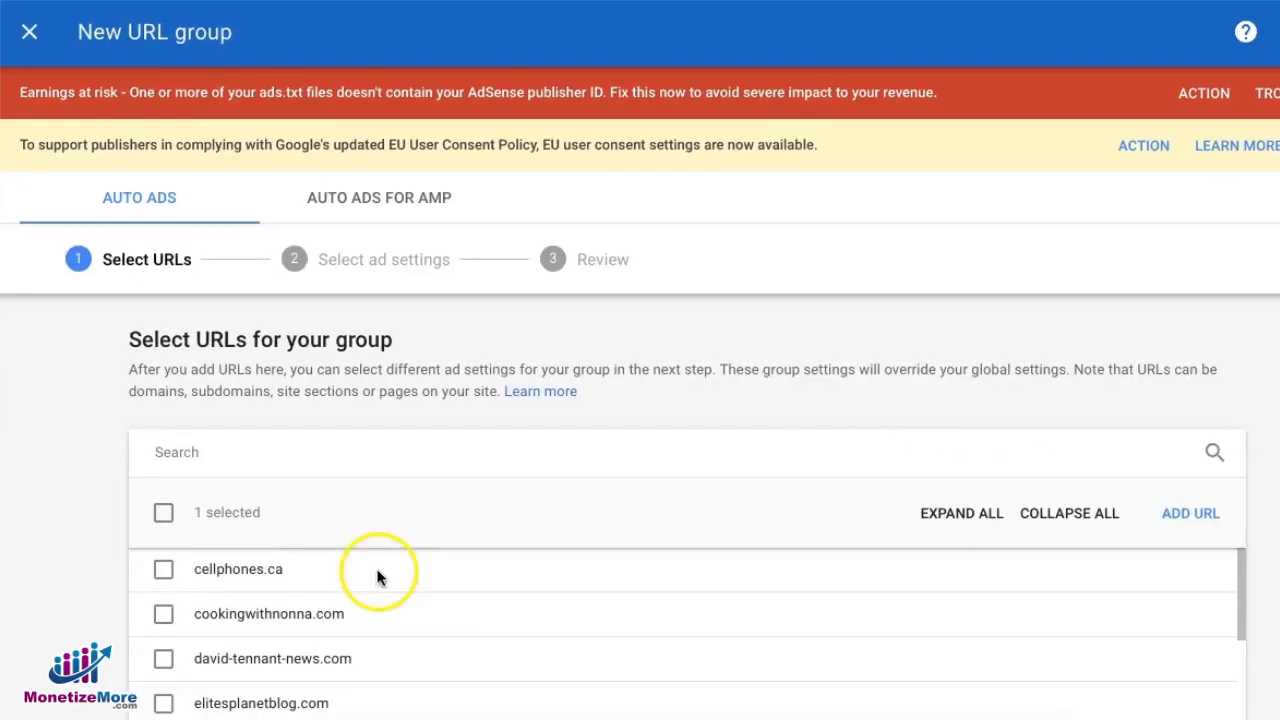
scroll(337, 598, down, 15)
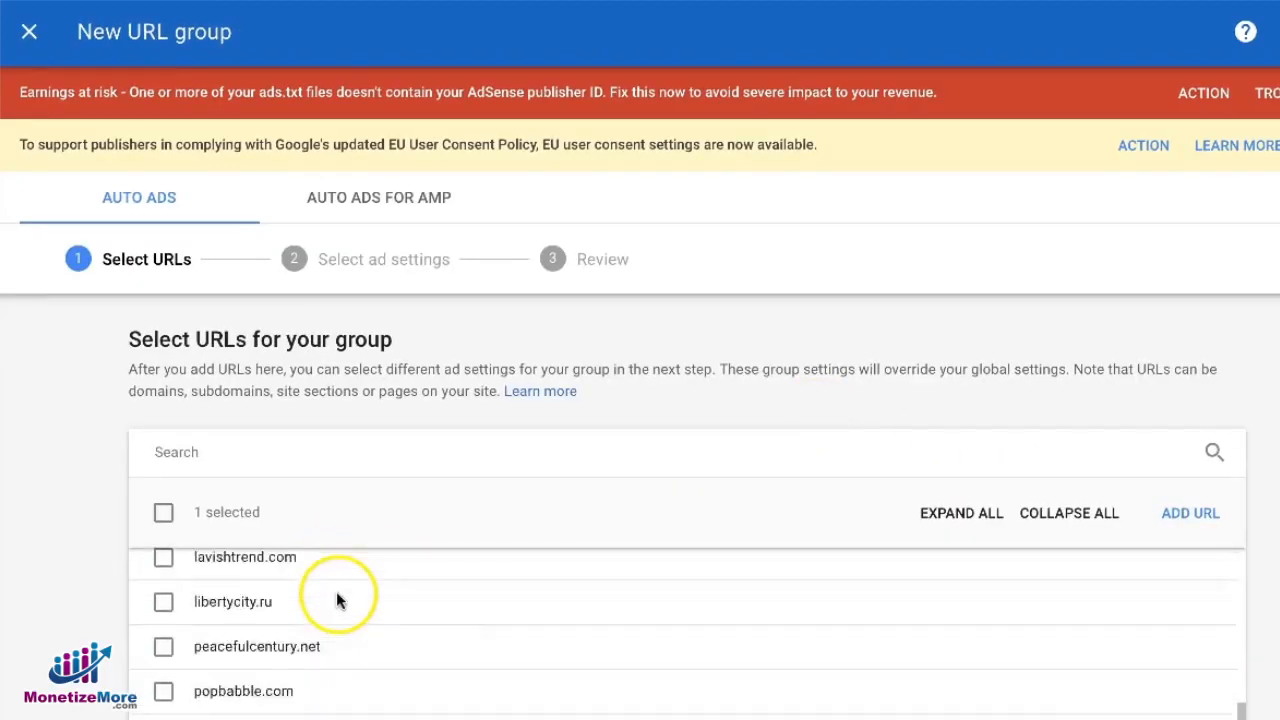
scroll(363, 630, up, 15)
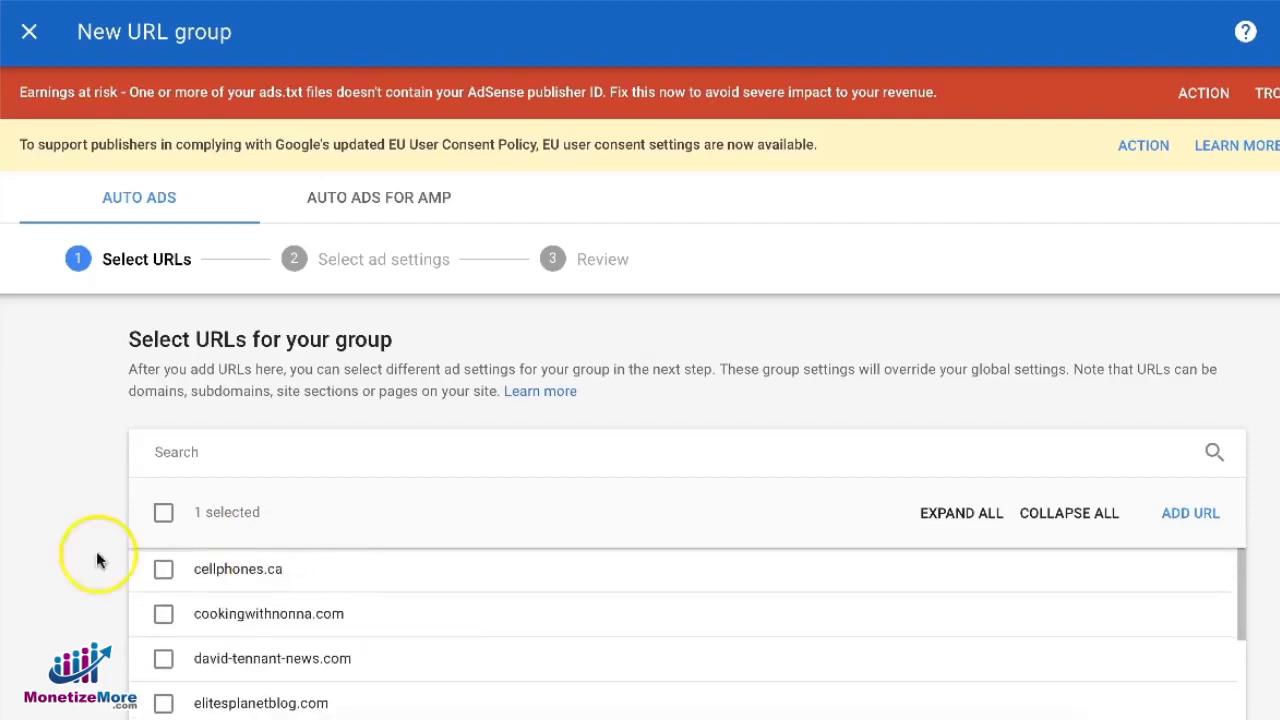
scroll(62, 555, down, 3)
click(164, 667)
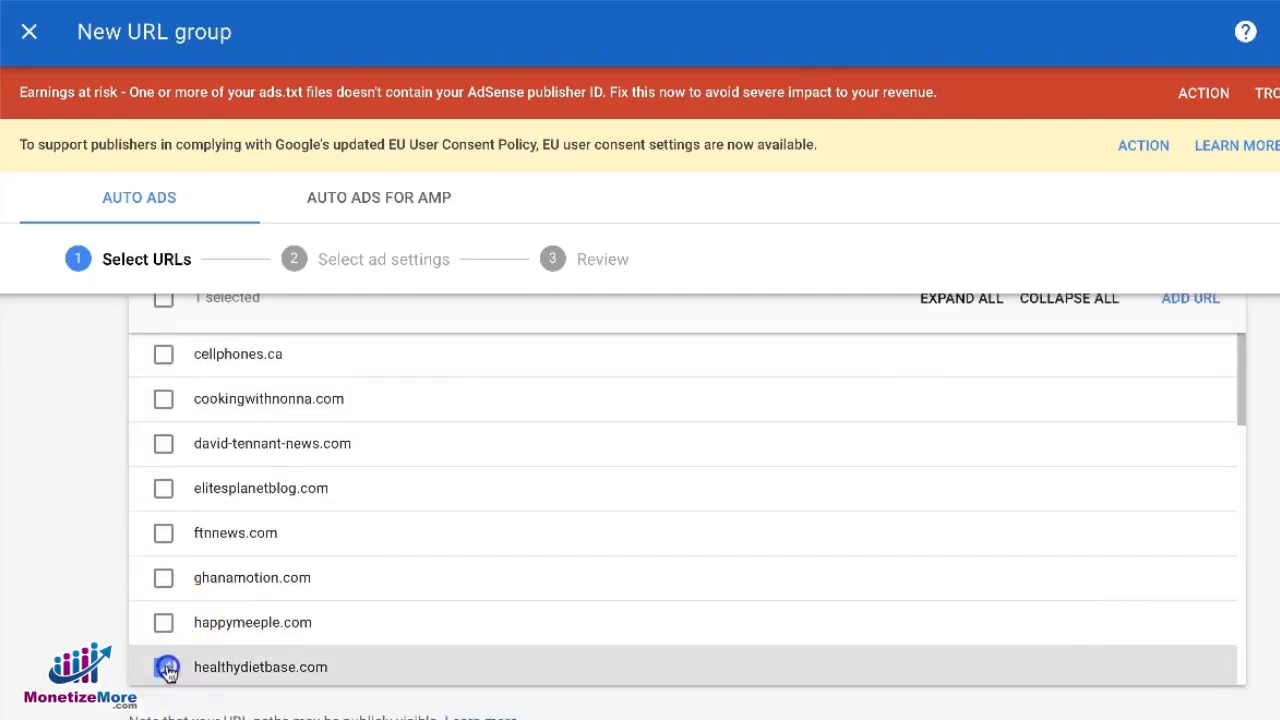
click(162, 672)
scroll(94, 625, up, 3)
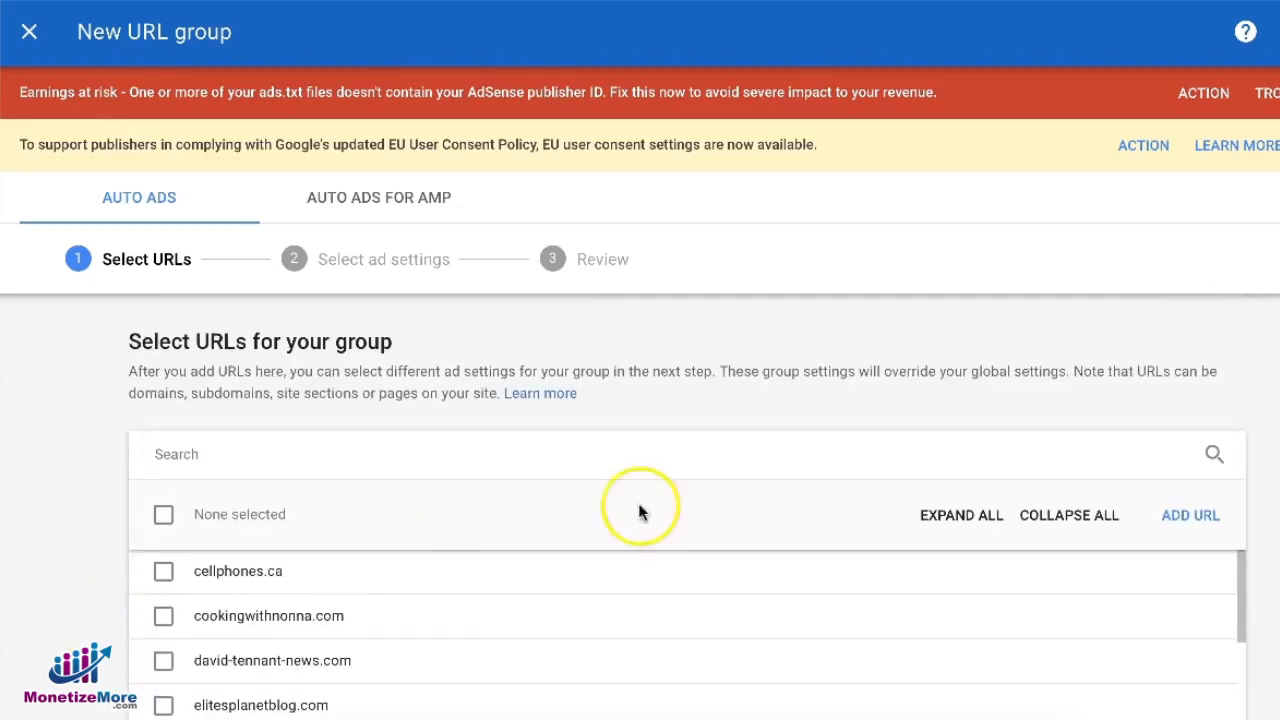
Add the URL domain.com/sports to the list for the URL group
click(1200, 527)
click(639, 373)
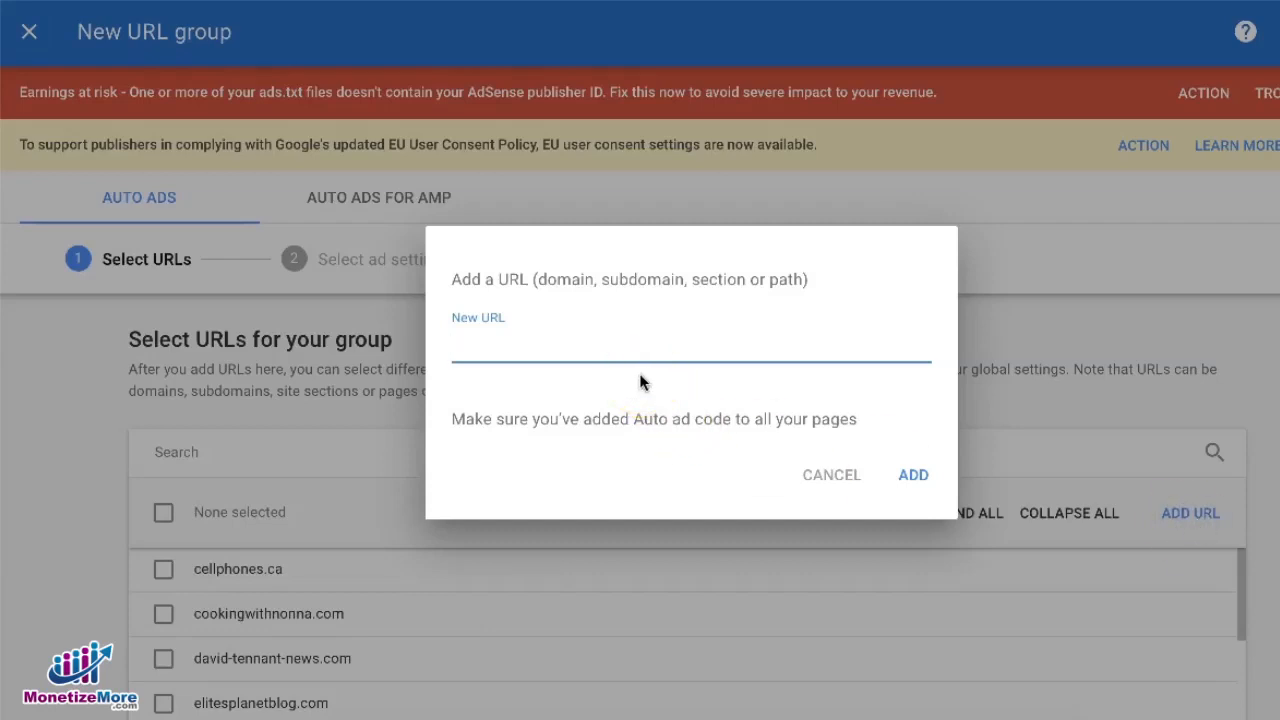
text(domain.com/)
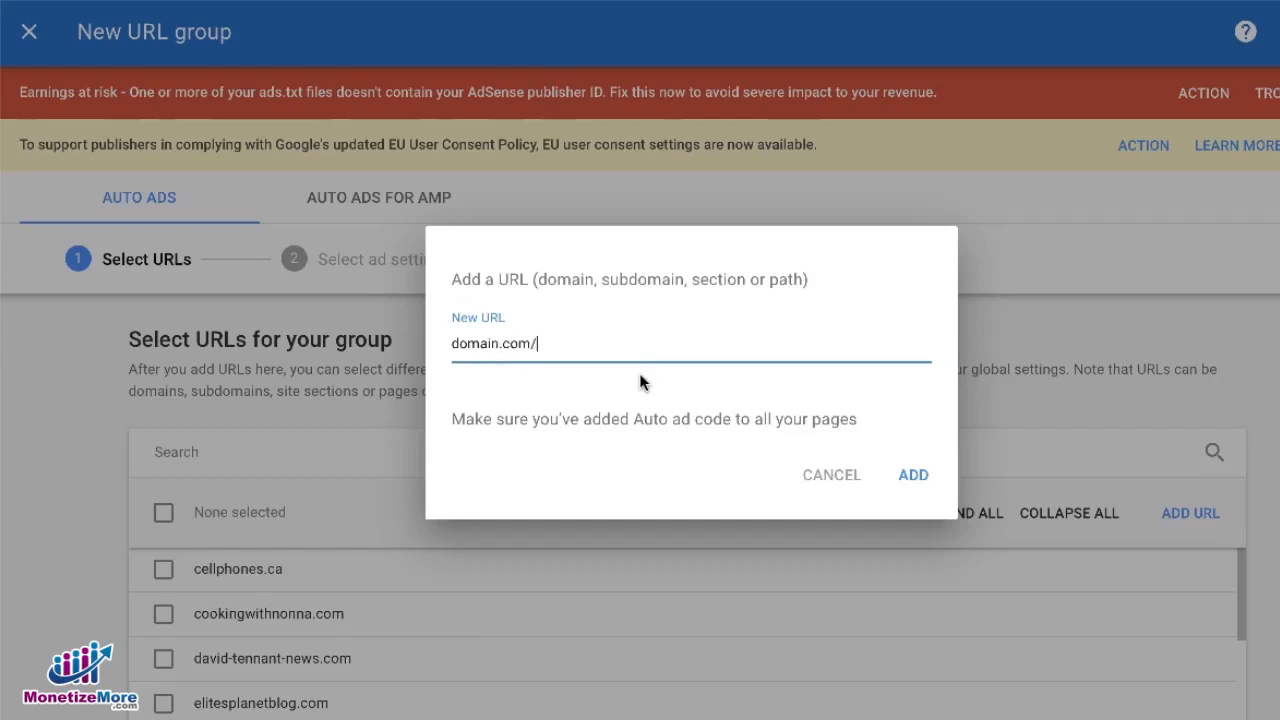
text(sports)
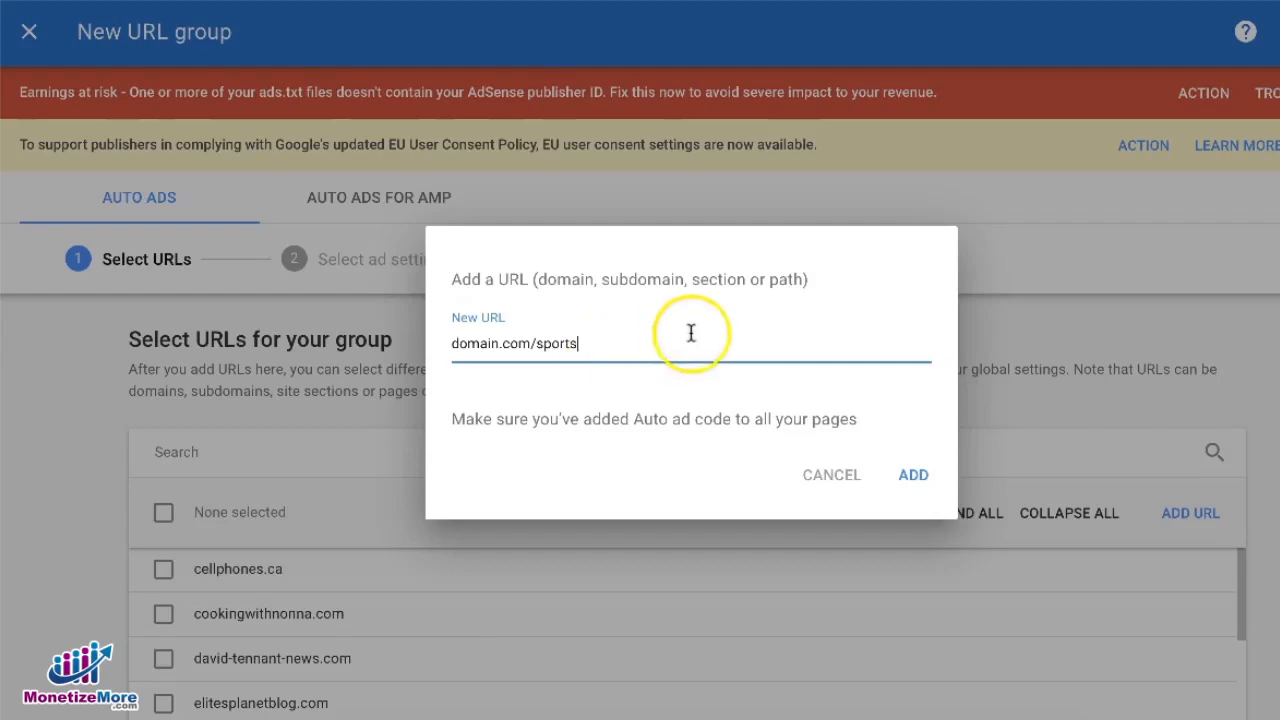
click(913, 480)
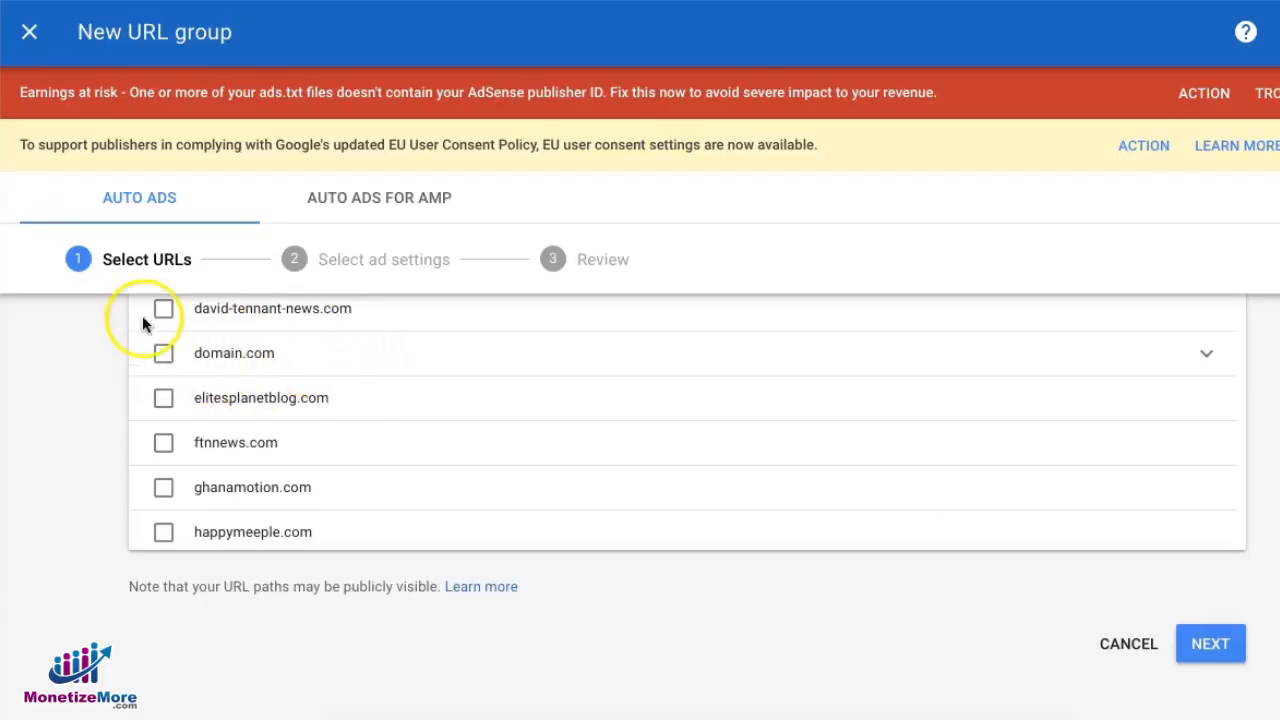
Expand domain.com and select domain.com/sports for the new URL group
click(1208, 354)
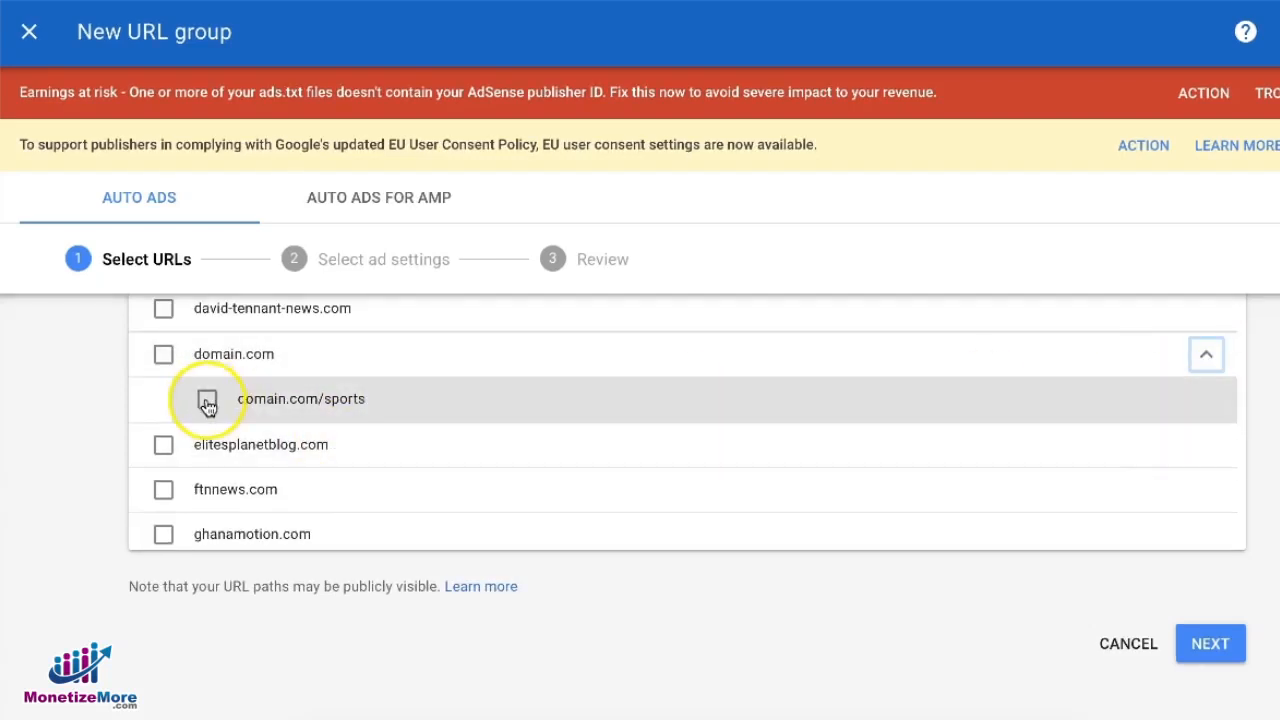
scroll(206, 400, up, 1)
click(210, 487)
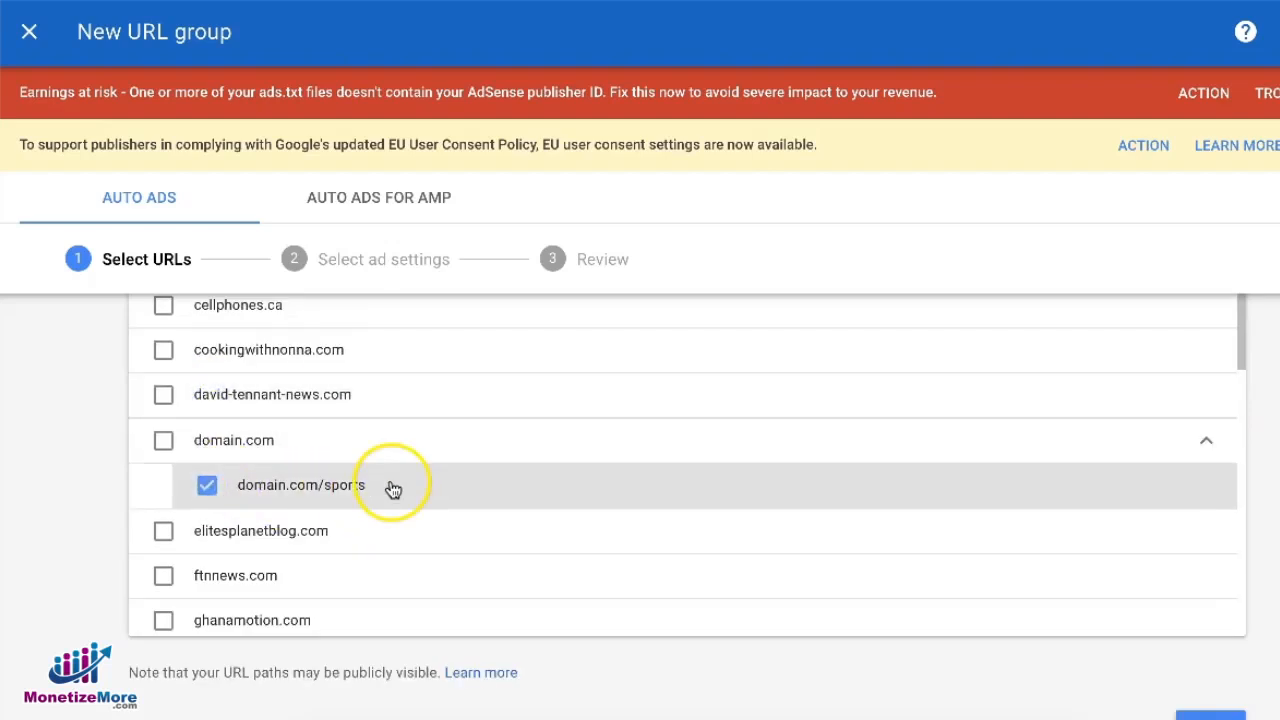
Continue to ad settings and enable only Text & display ads and Anchor ads for the URL group
scroll(440, 558, down, 2)
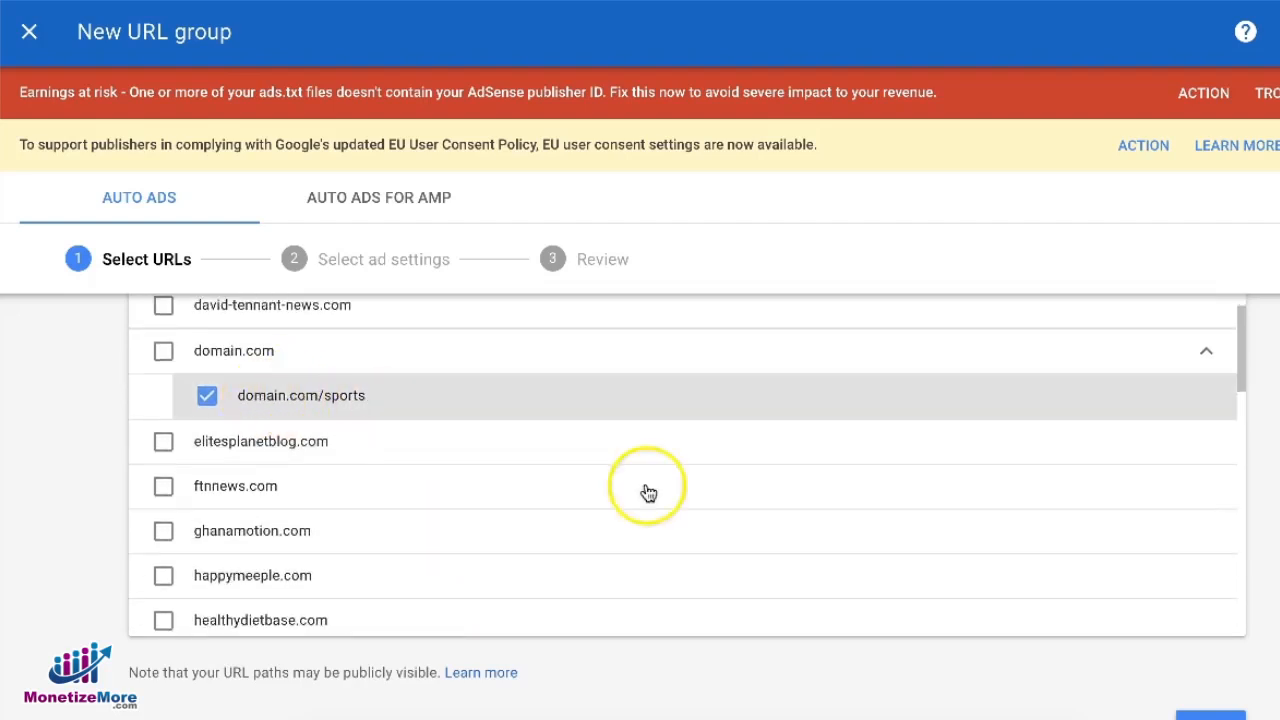
click(1210, 716)
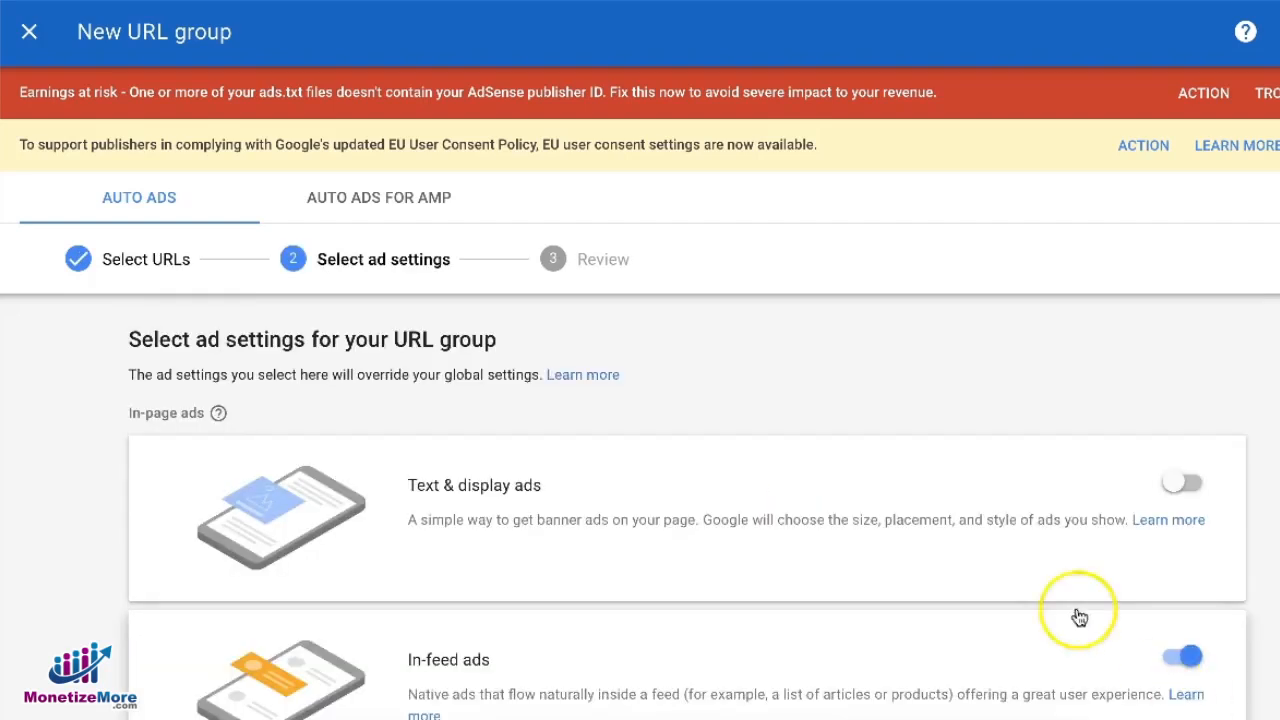
scroll(1002, 554, down, 2)
click(1182, 366)
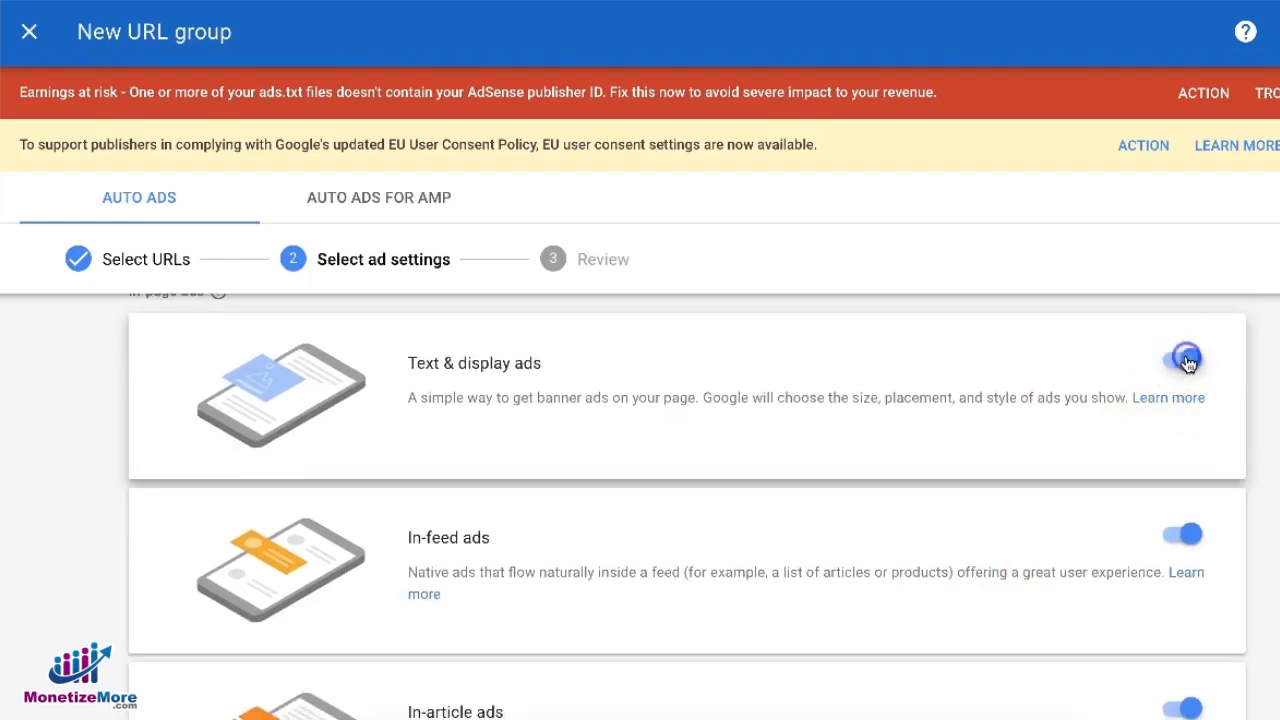
click(1180, 537)
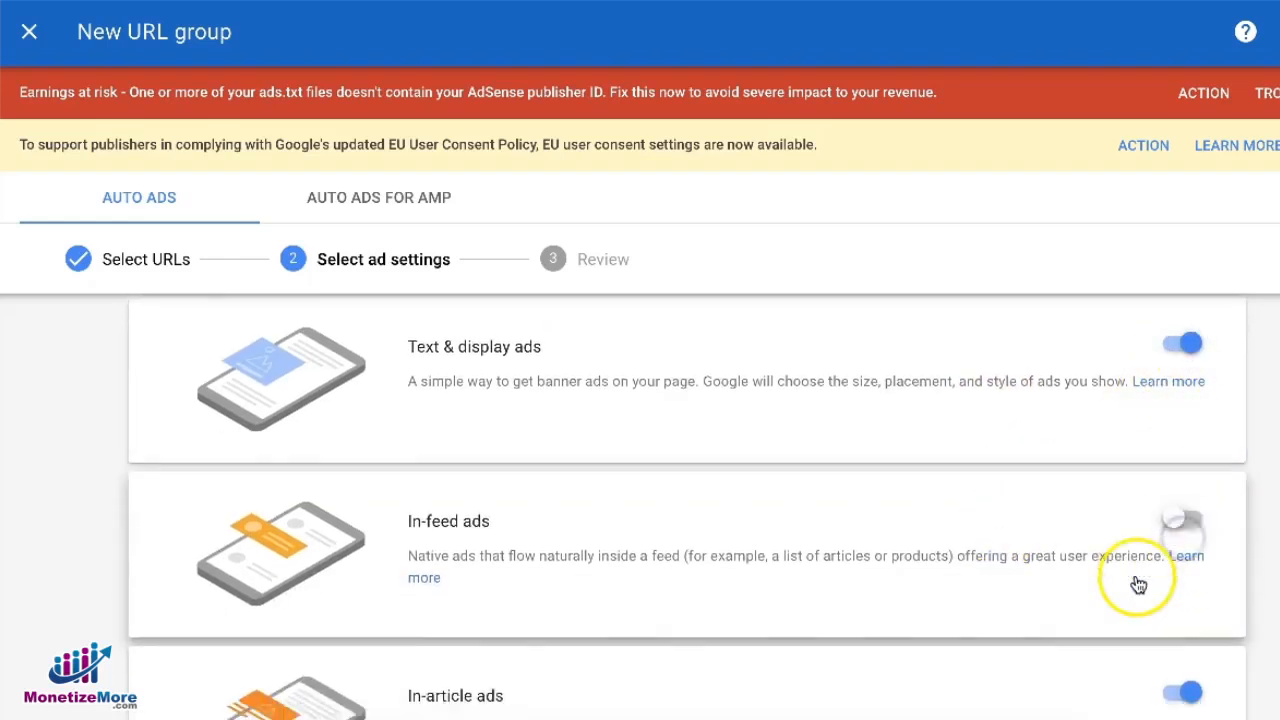
scroll(1134, 586, down, 3)
click(1180, 458)
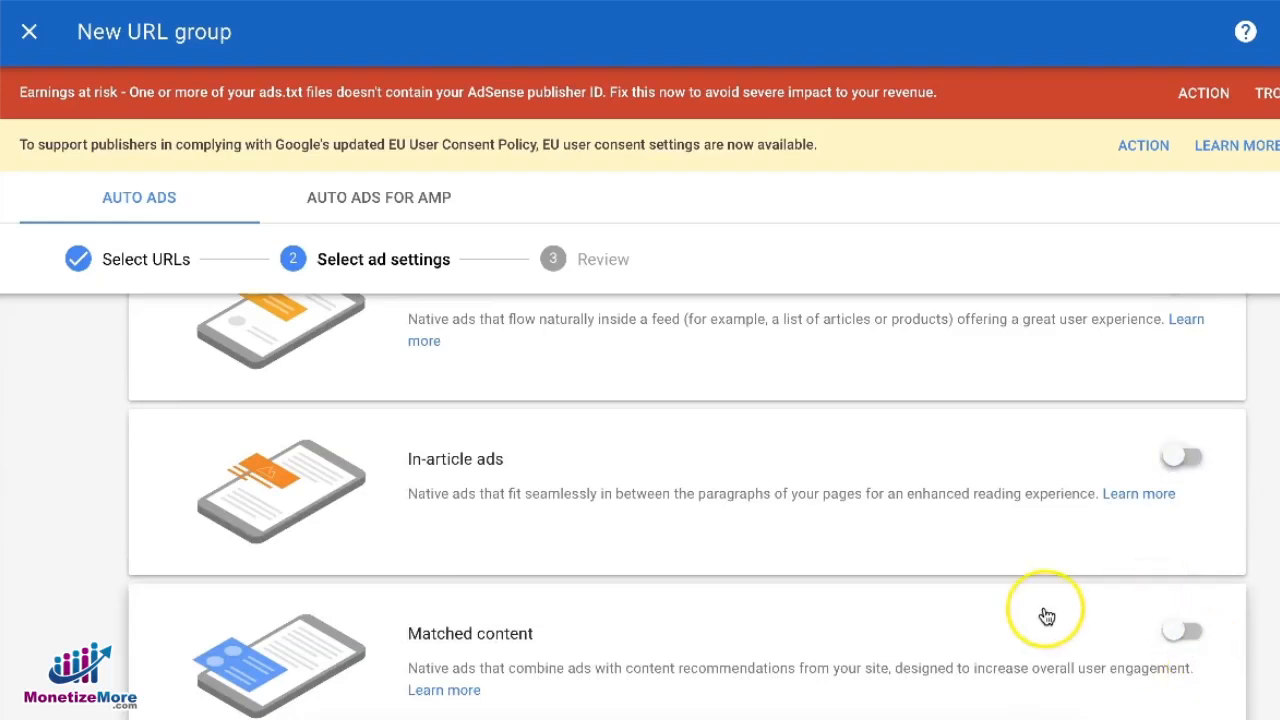
scroll(1046, 614, down, 4)
click(1182, 473)
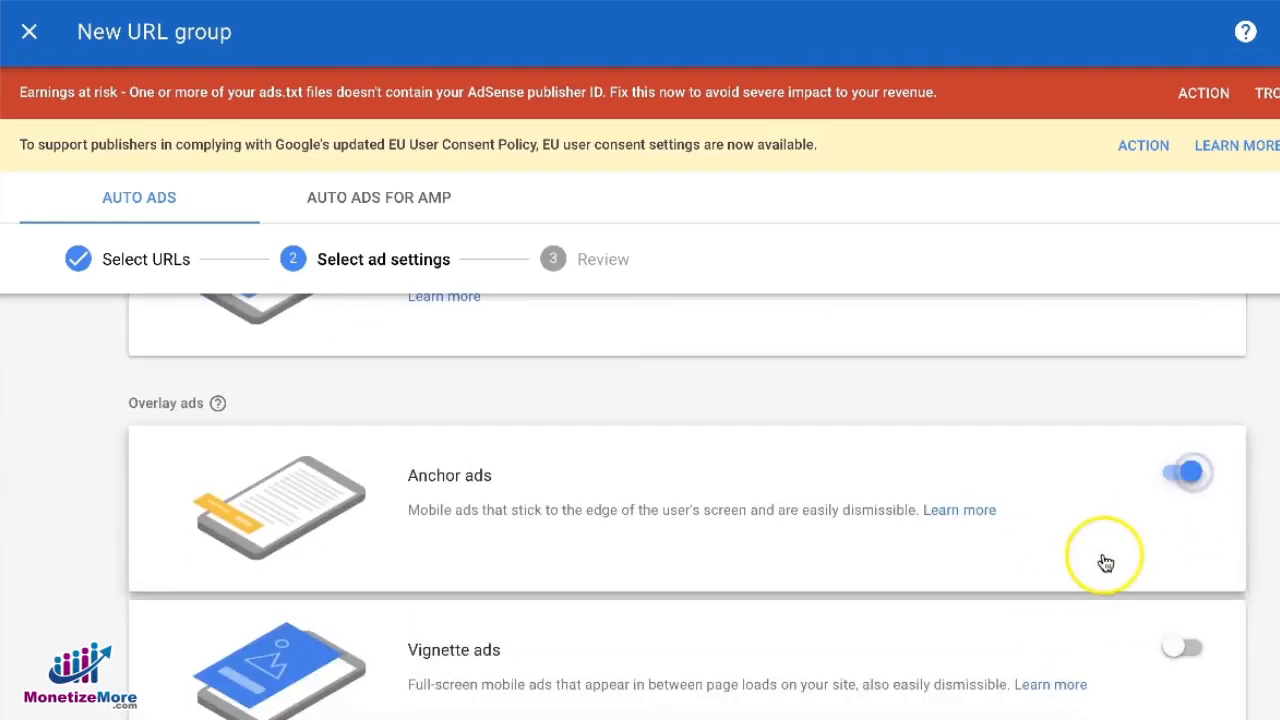
Continue to review, name the URL group "domain.com - sport section" and save it
scroll(1099, 571, down, 2)
scroll(1099, 571, up, 8)
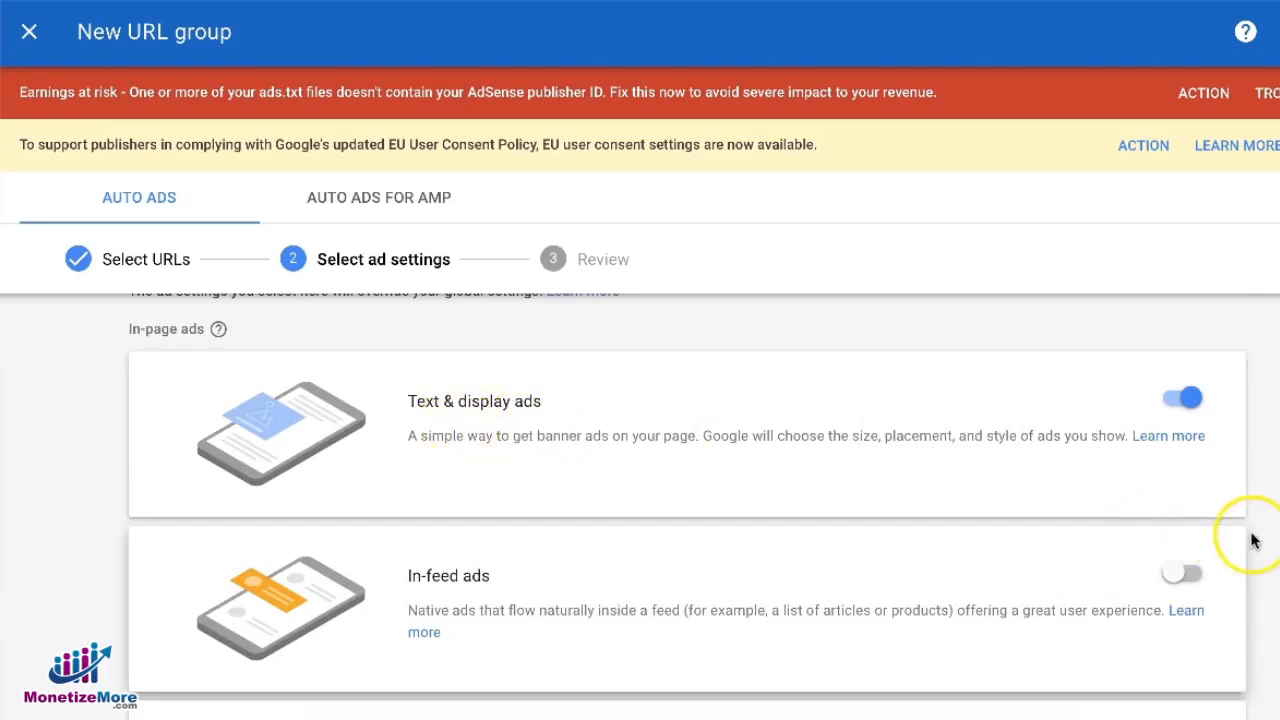
scroll(1251, 543, down, 8)
scroll(1257, 541, down, 1)
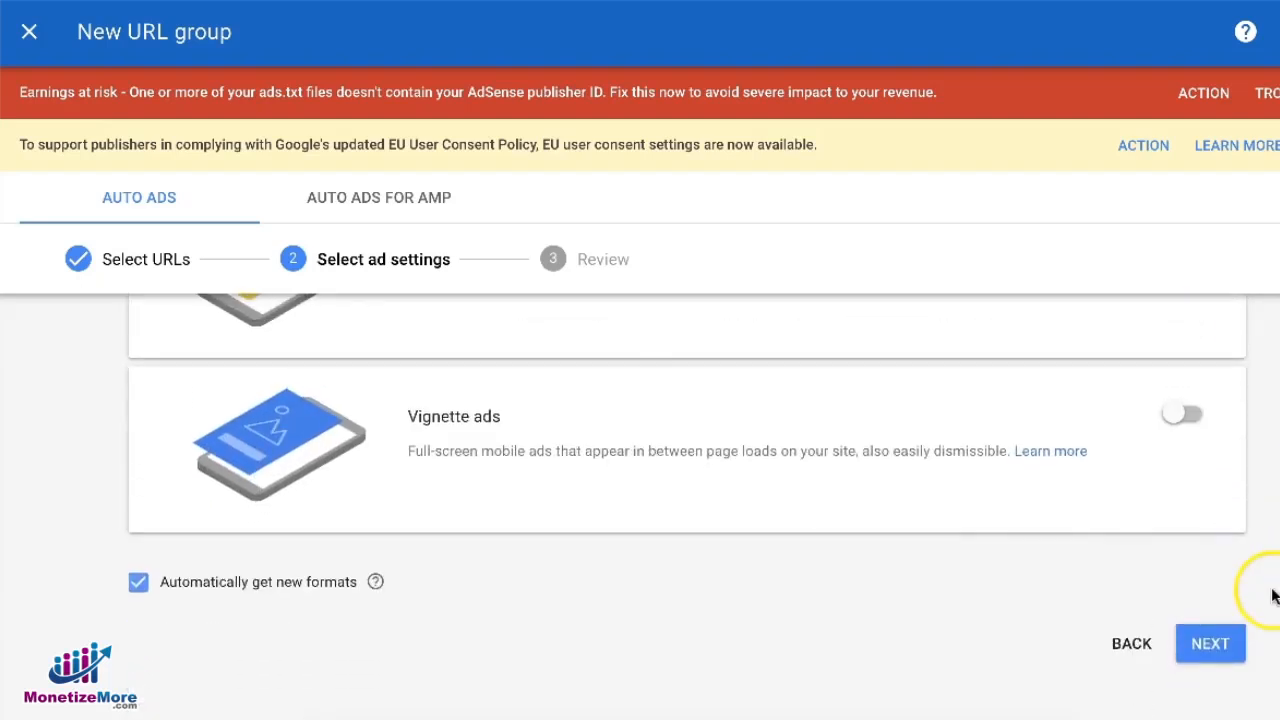
click(1212, 646)
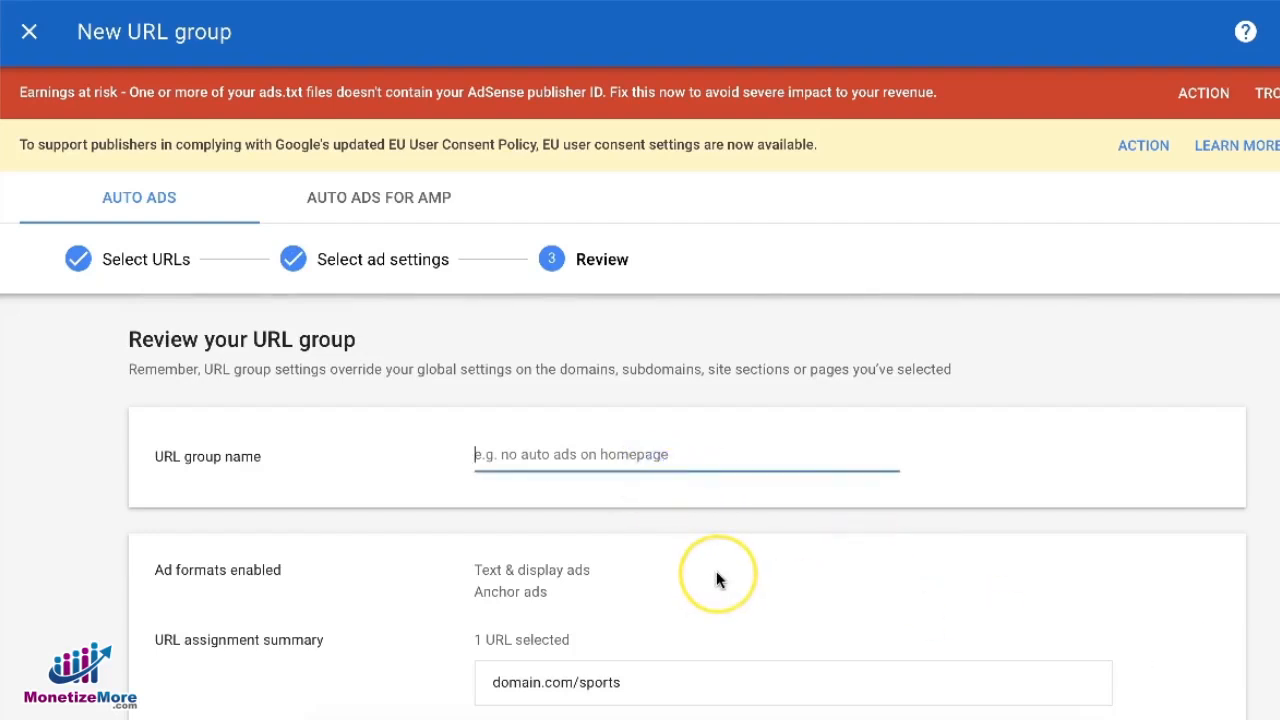
text(doma)
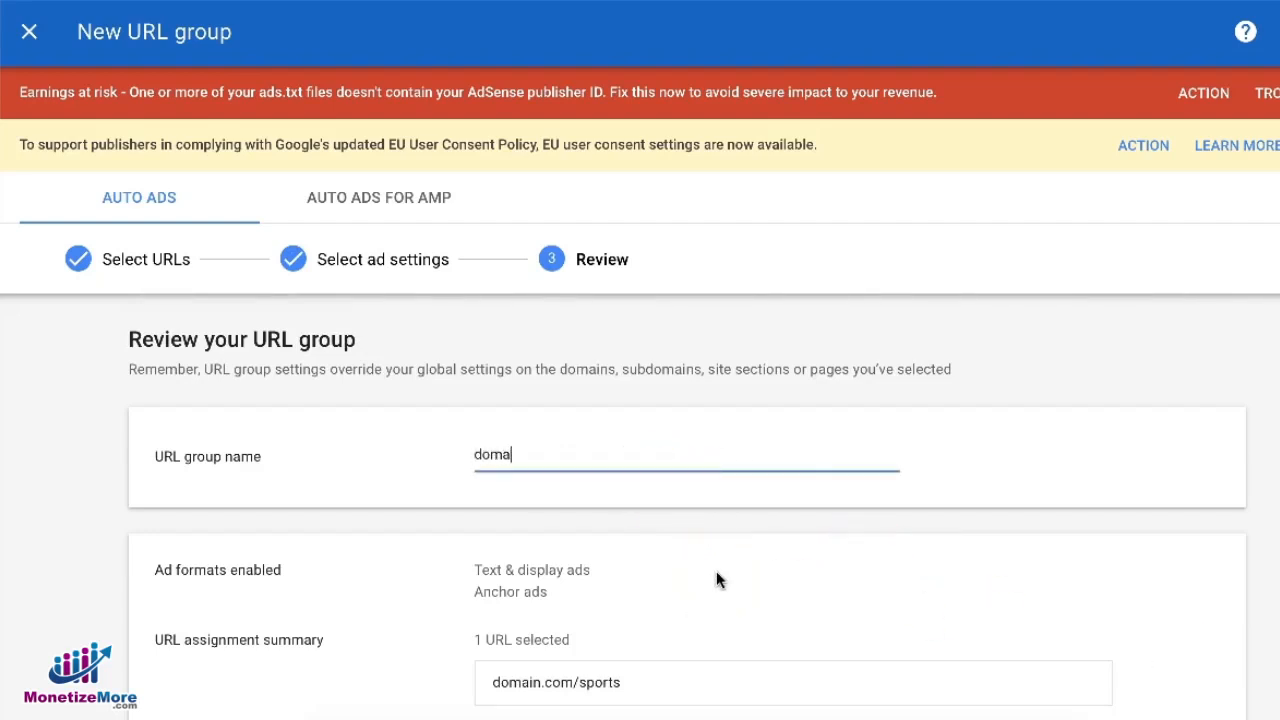
text(in.com - sport section)
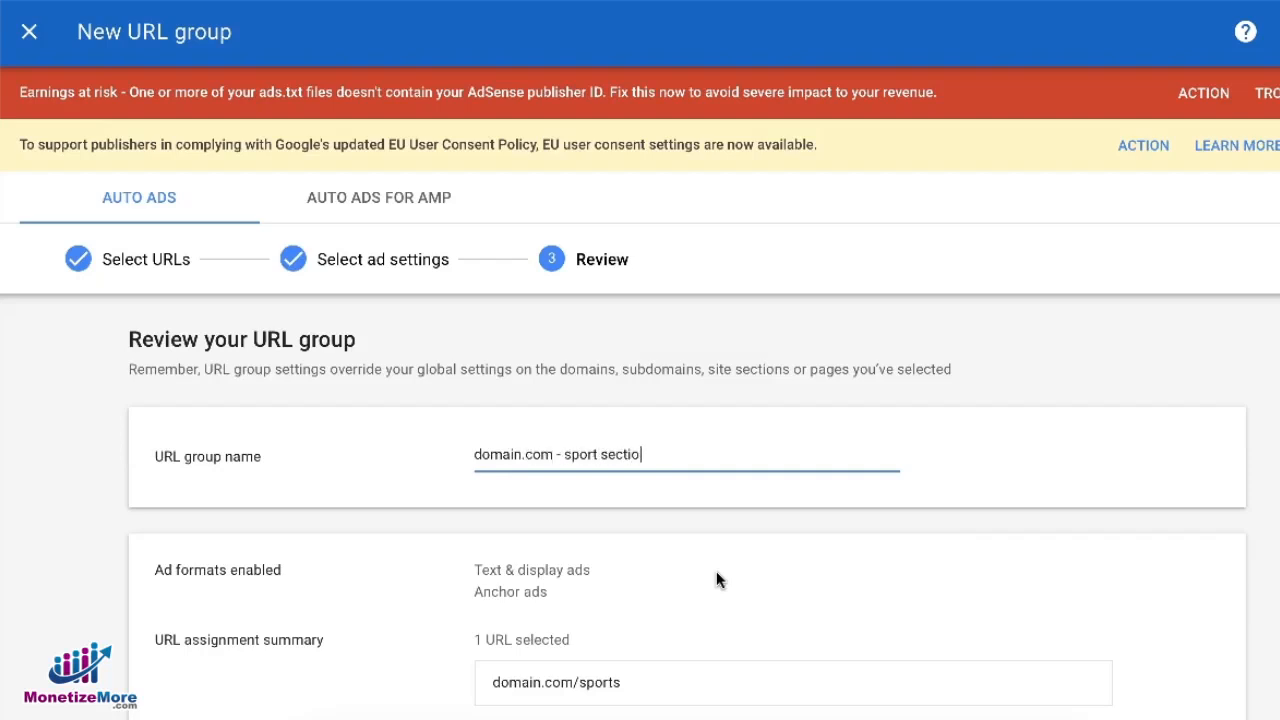
click(728, 617)
scroll(728, 617, down, 3)
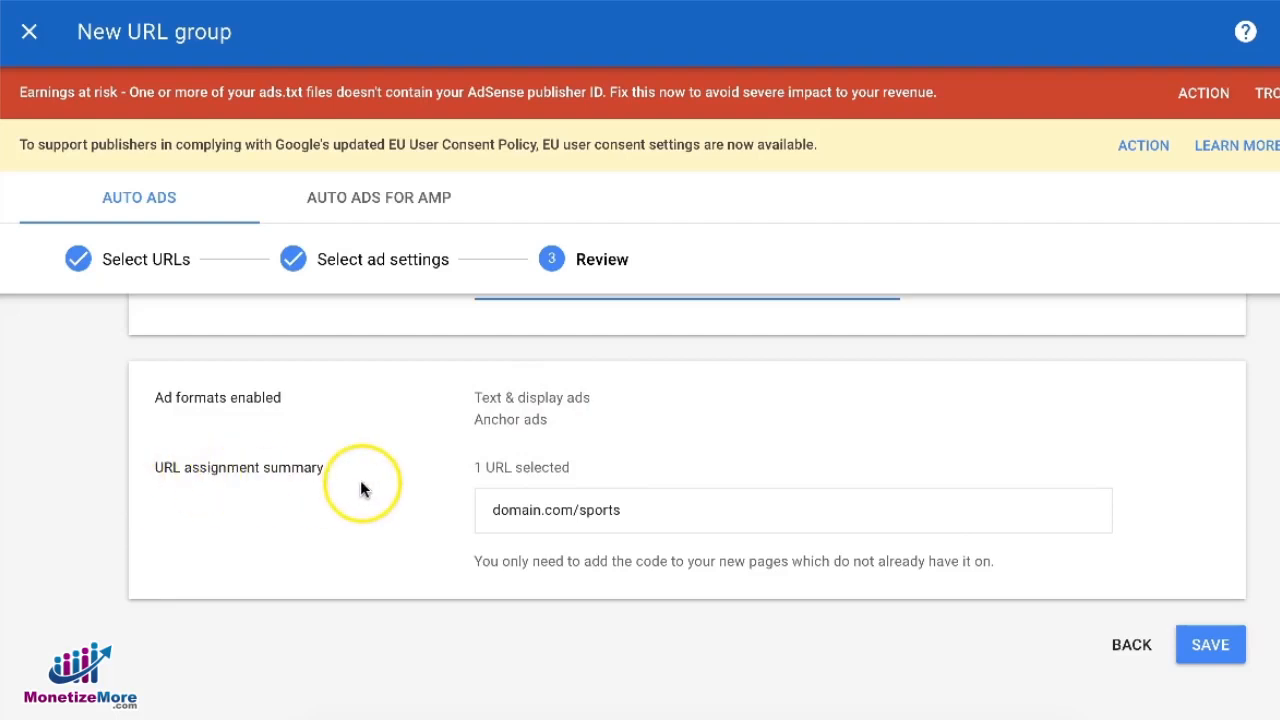
click(1210, 647)
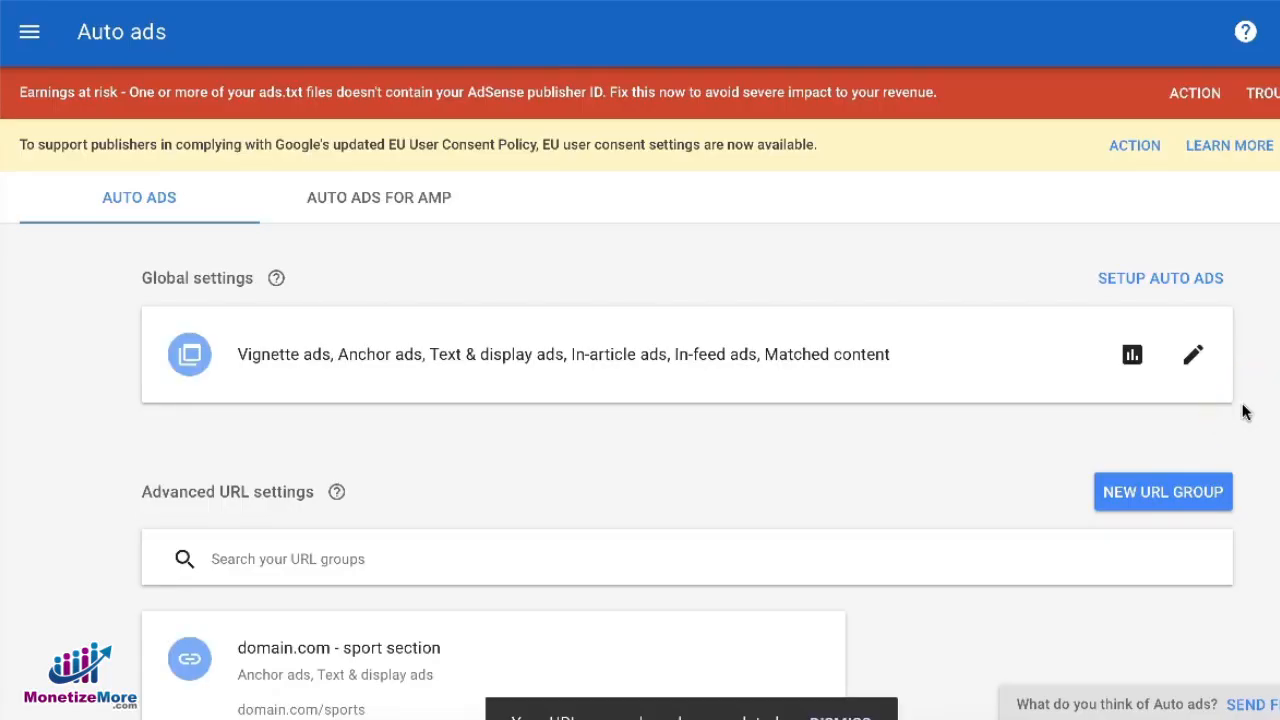
Switch between the Auto ads for AMP and Auto ads tabs to view them
scroll(943, 465, down, 1)
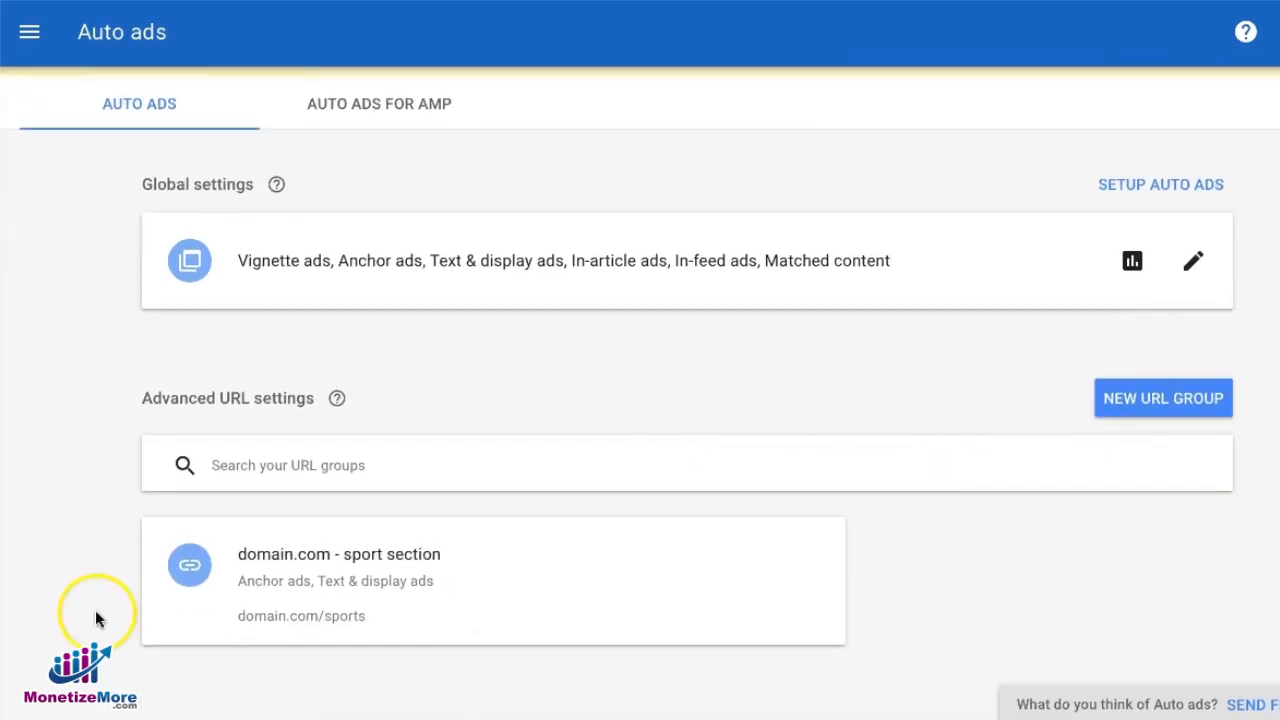
click(386, 104)
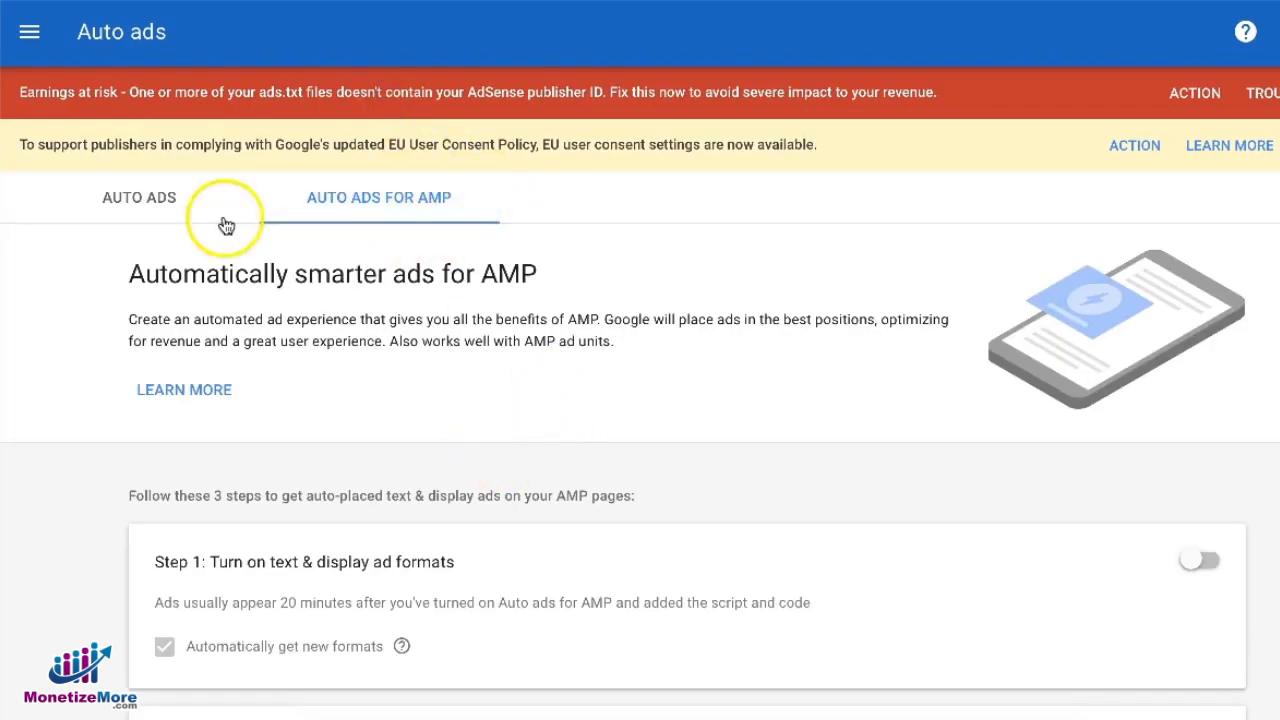
click(149, 211)
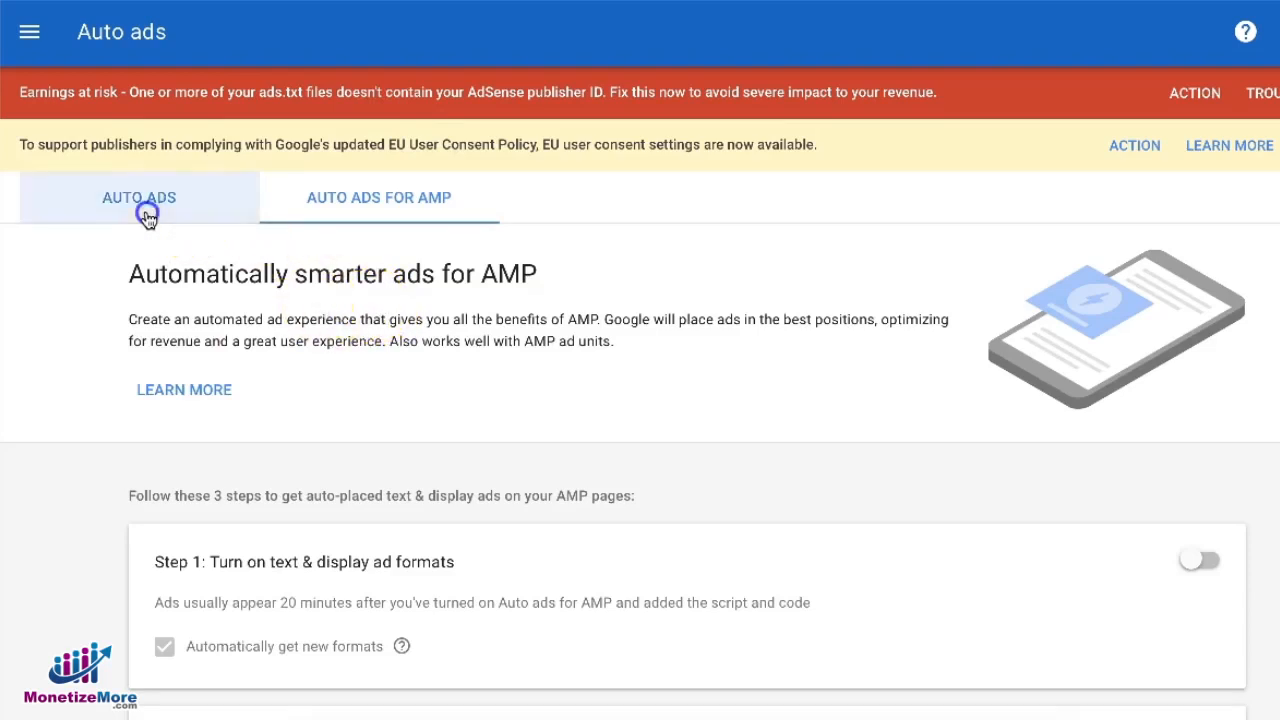
click(378, 215)
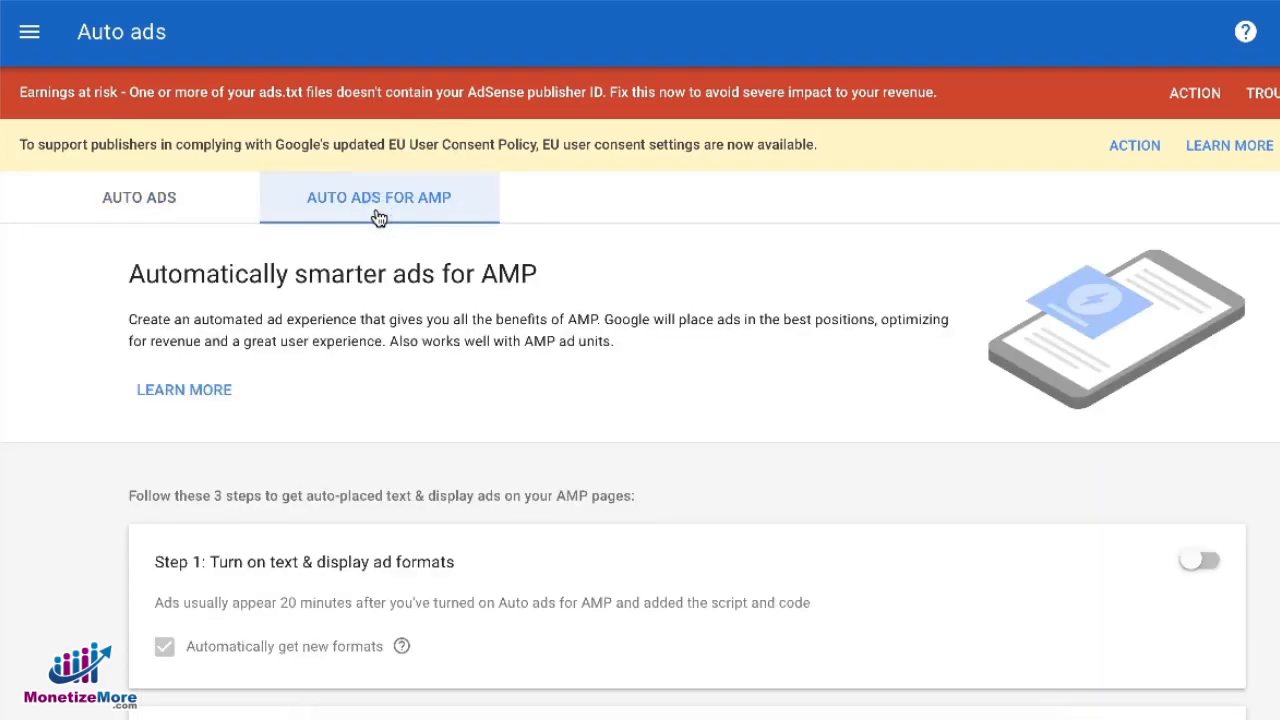
click(125, 205)
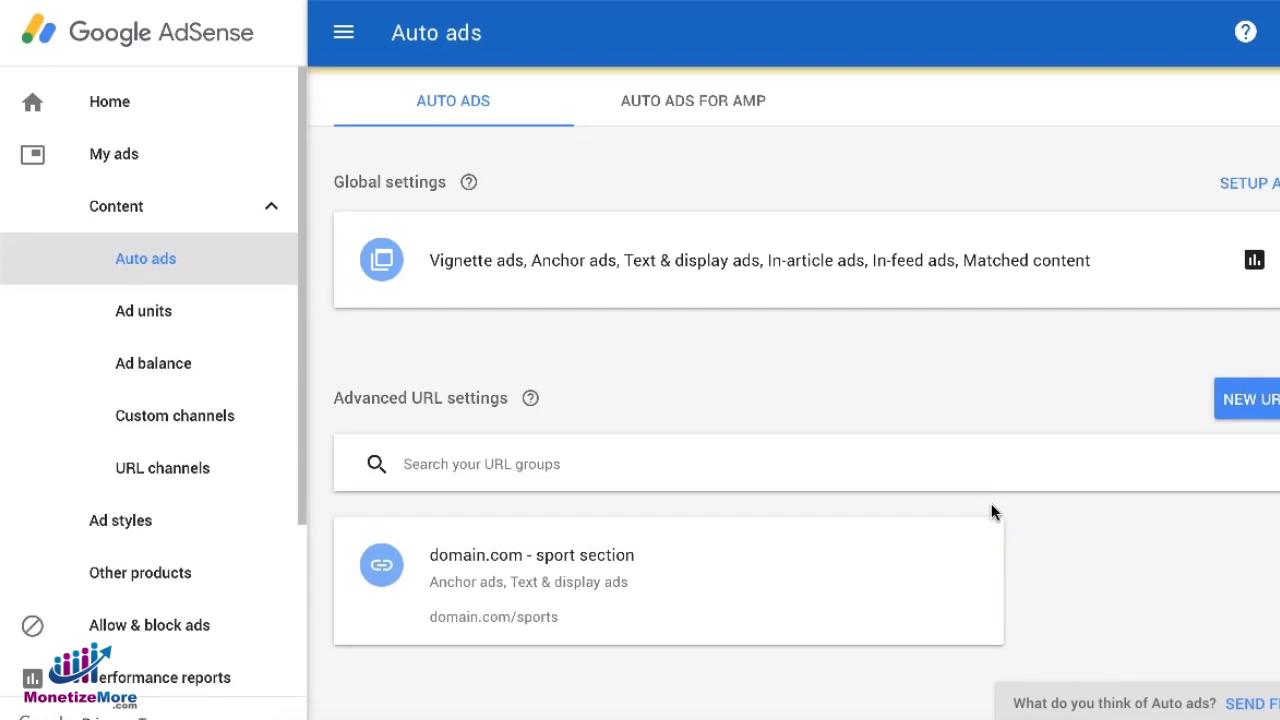
Open the domain.com - sport section URL group for editing and continue past its URL selection
click(1068, 530)
click(1068, 517)
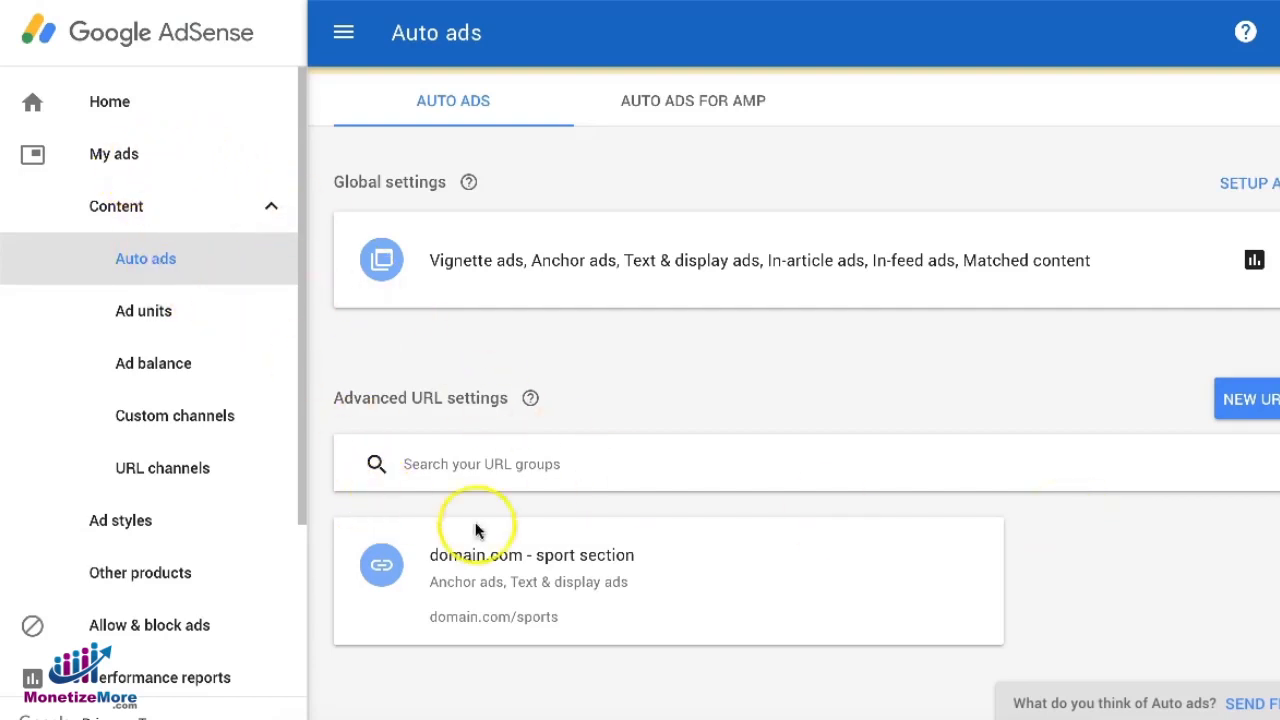
click(525, 562)
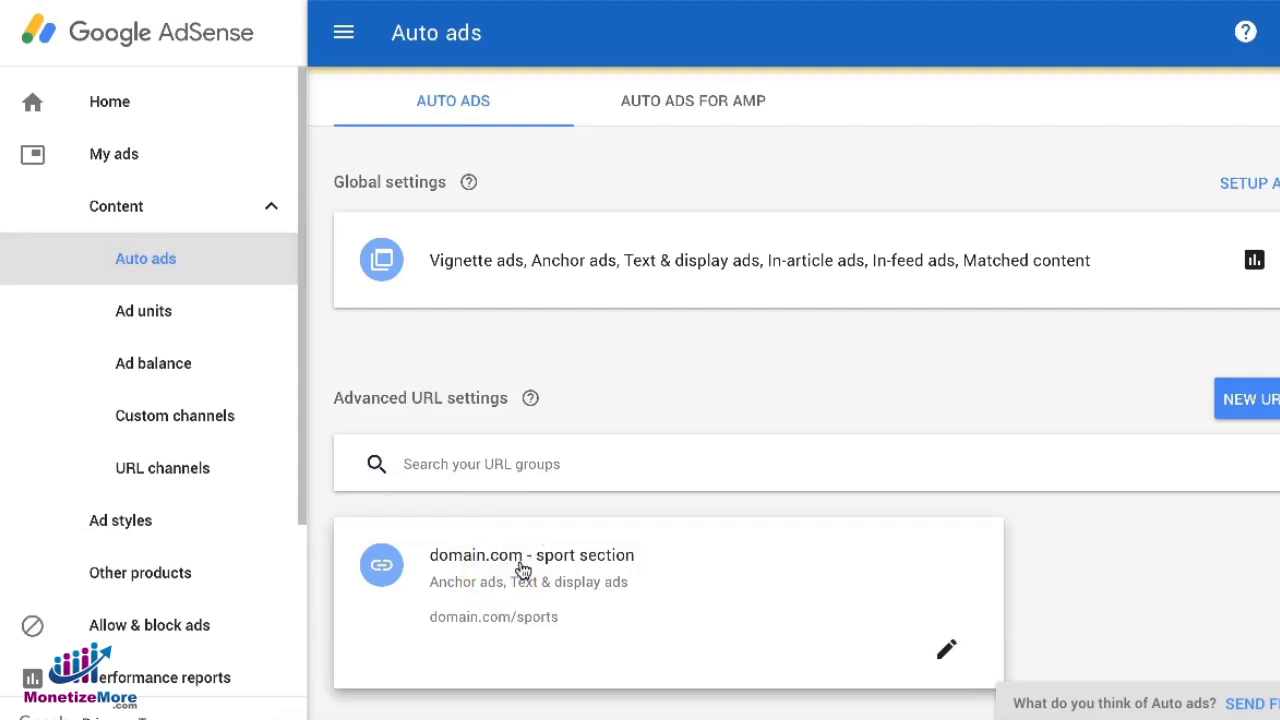
click(945, 664)
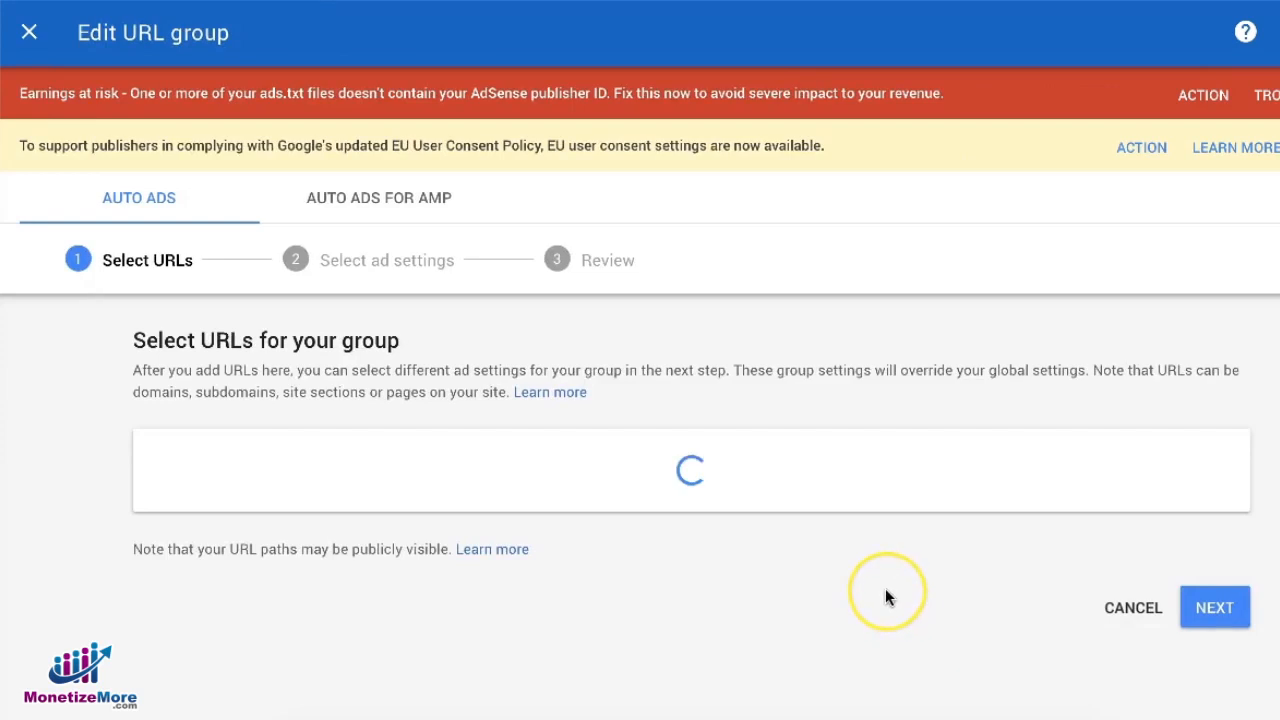
click(341, 619)
click(341, 619)
scroll(109, 486, down, 4)
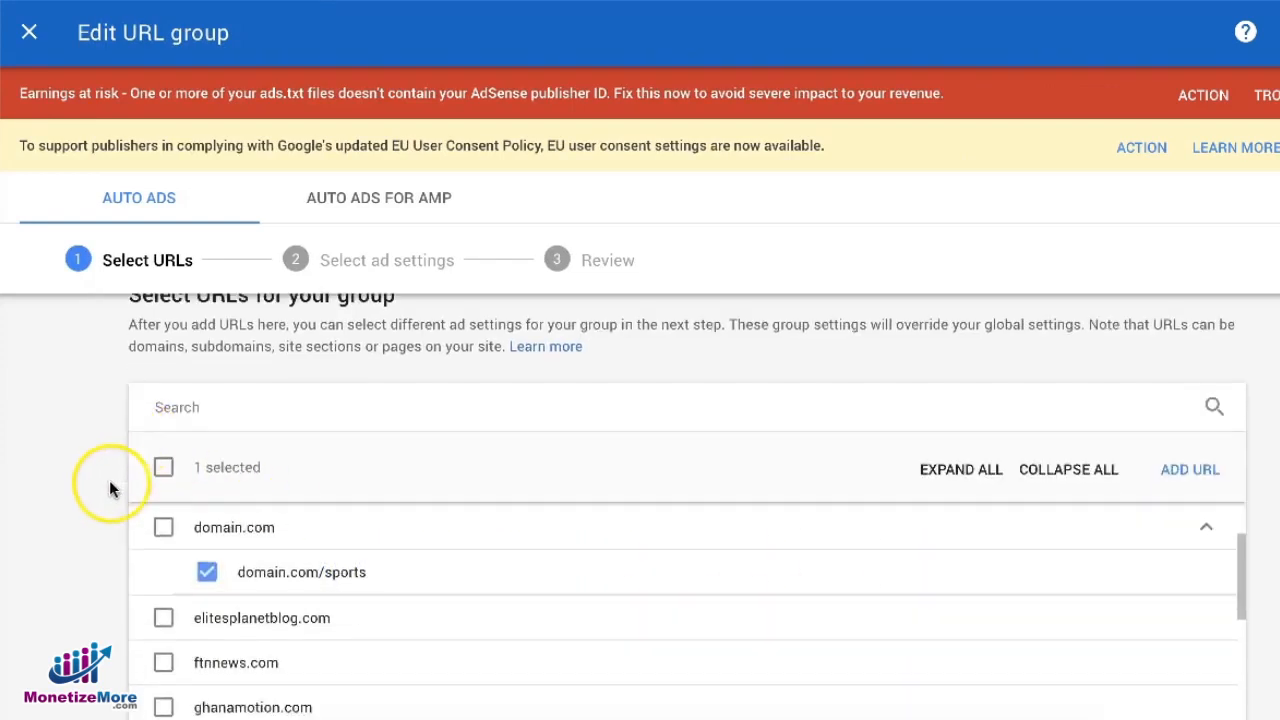
scroll(1210, 655, up, 1)
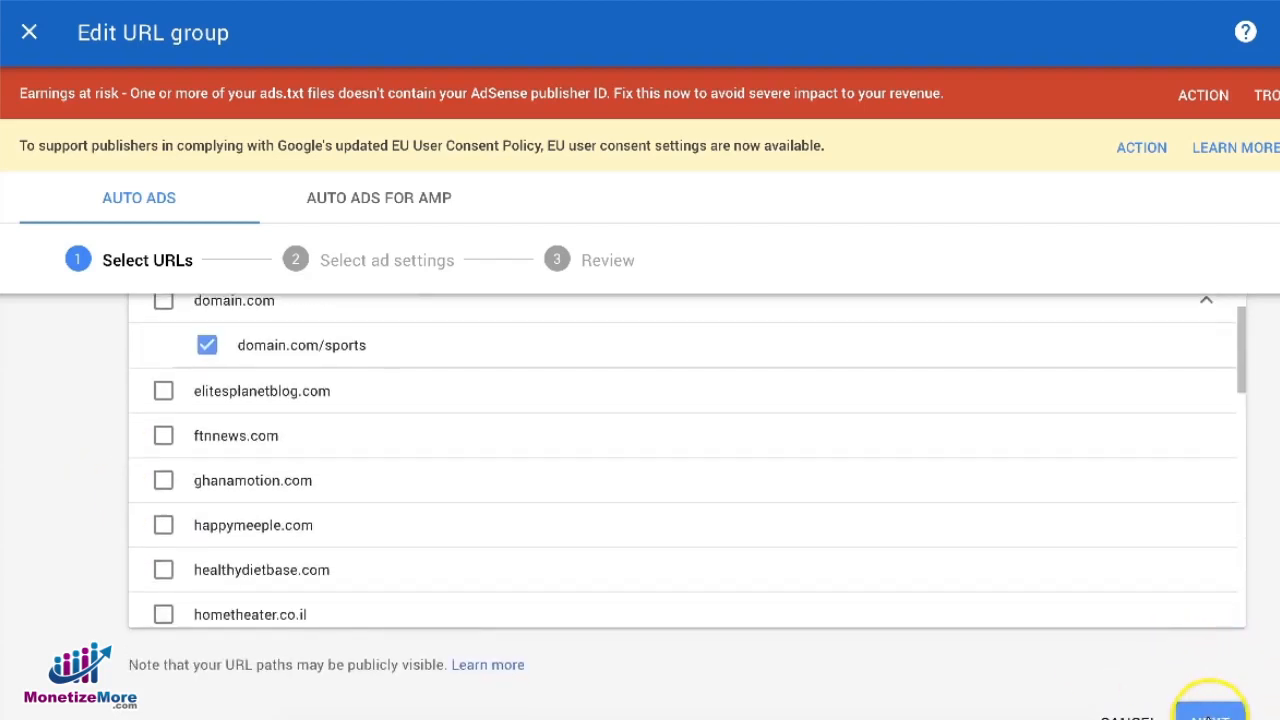
click(1212, 712)
Change the group's ad formats to In-feed, In-article and Matched content only, turning off Text & display and Anchor ads
scroll(935, 555, down, 1)
click(1180, 402)
click(1188, 580)
scroll(1071, 563, down, 3)
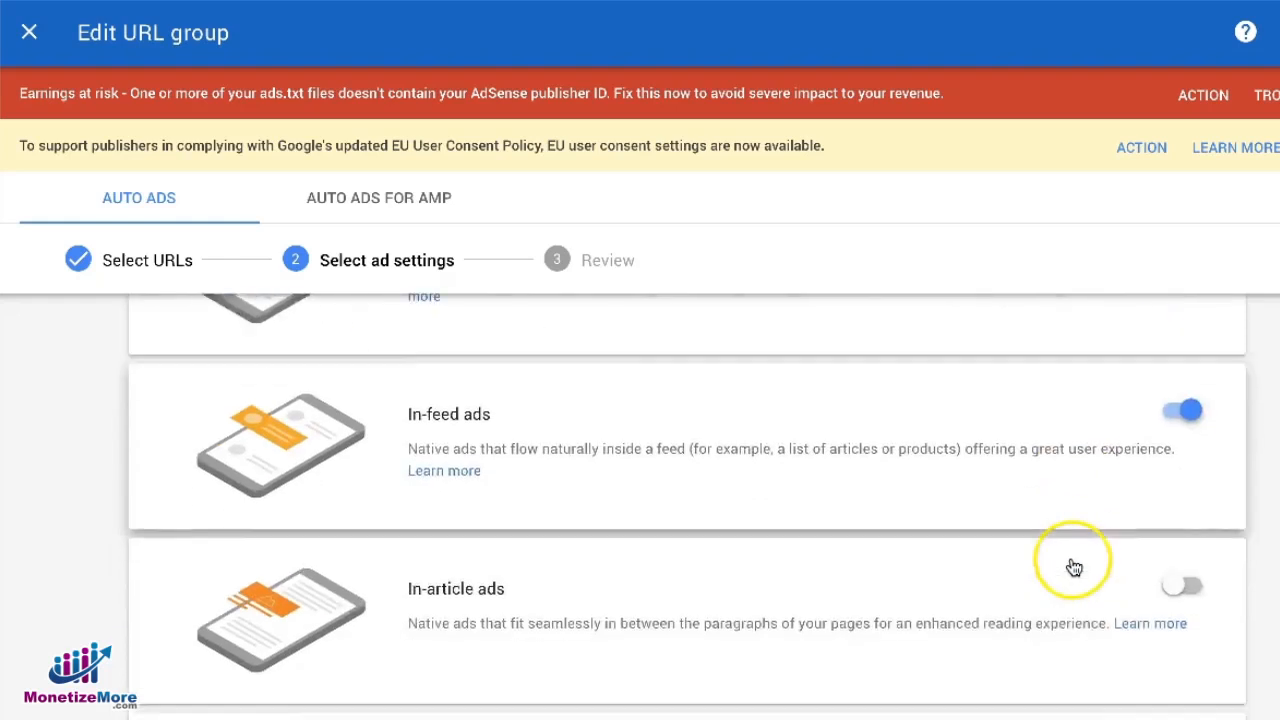
click(1198, 502)
click(1186, 677)
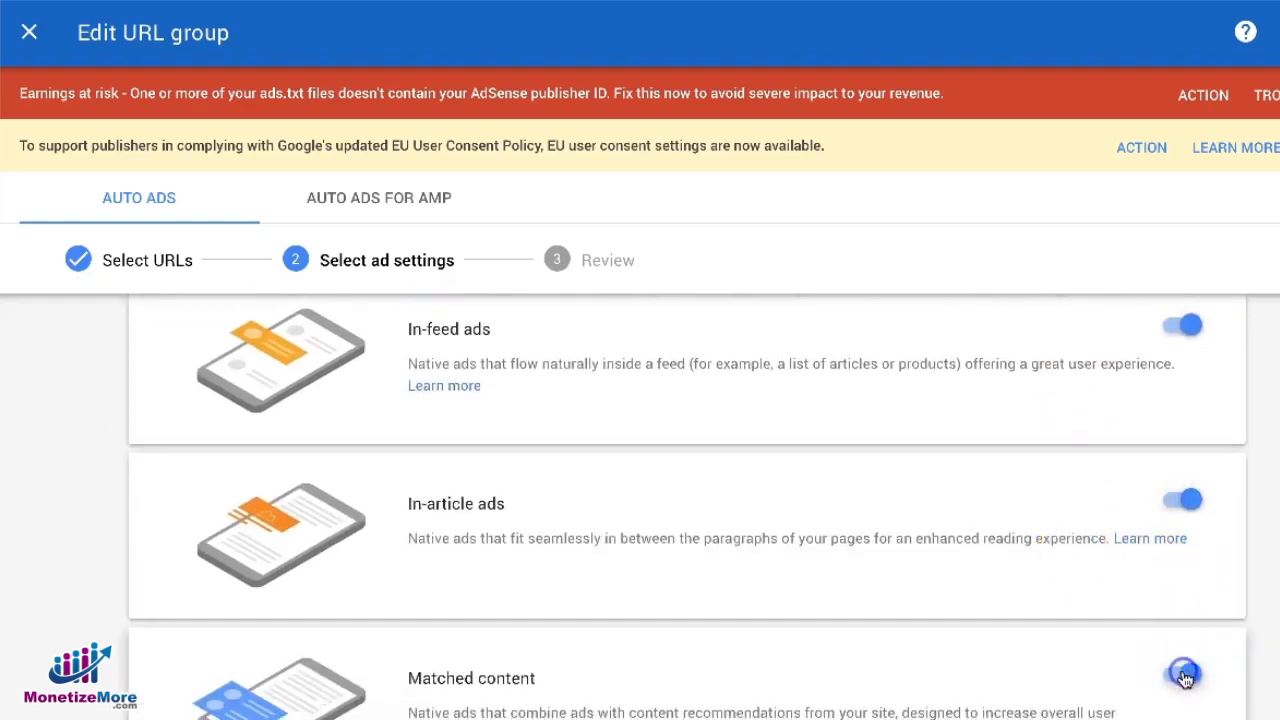
scroll(1146, 626, down, 3)
click(1184, 655)
click(1172, 634)
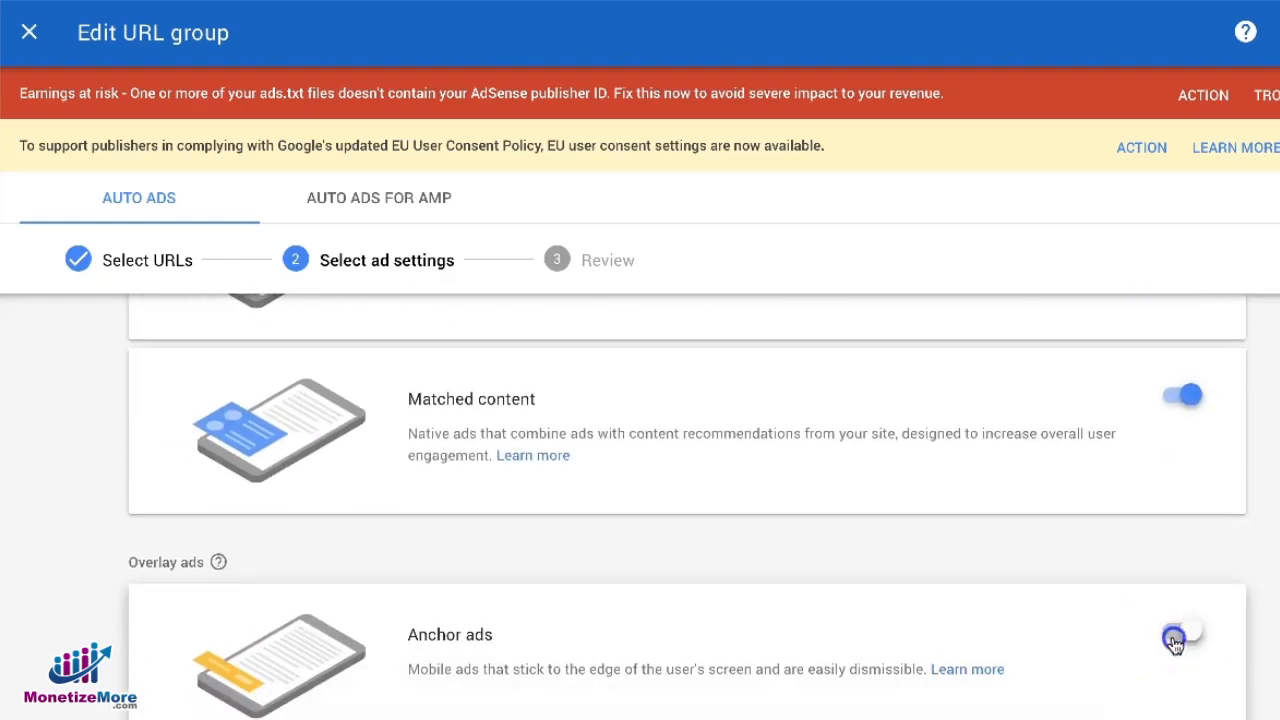
scroll(1252, 615, down, 3)
scroll(1264, 618, down, 2)
click(1222, 646)
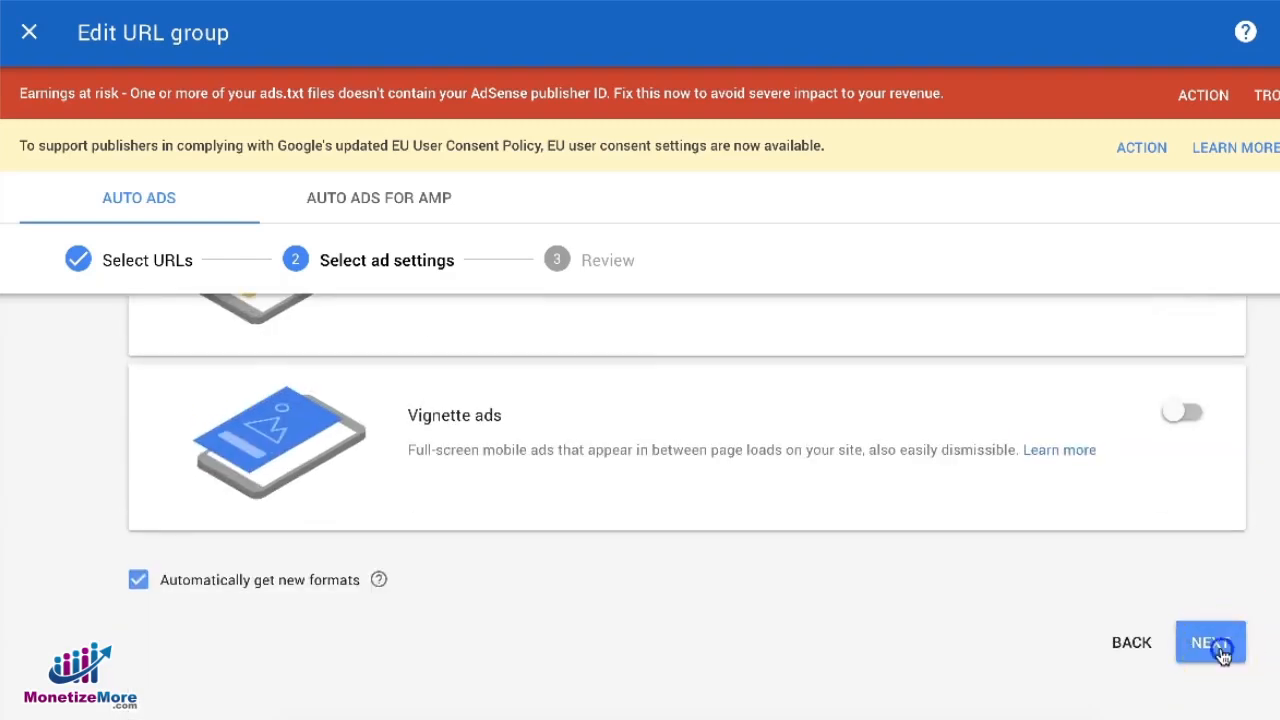
Review the edited URL group and save it
scroll(1146, 543, down, 2)
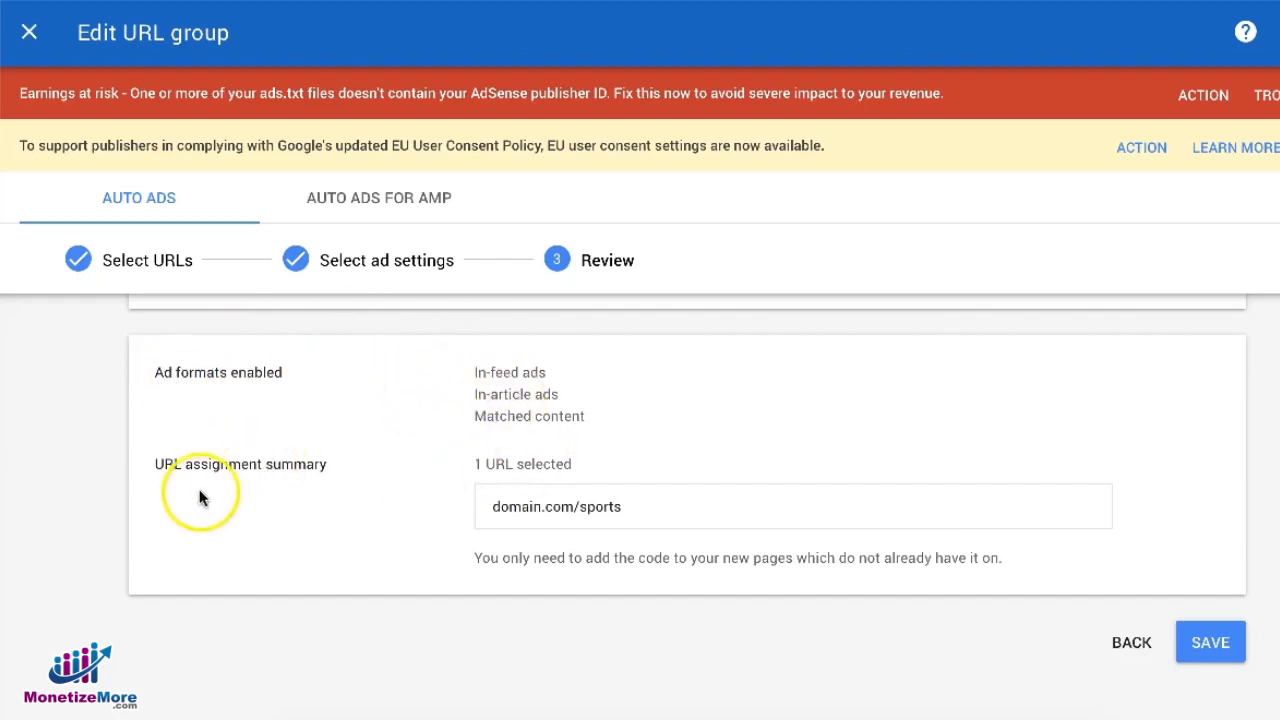
scroll(880, 563, up, 1)
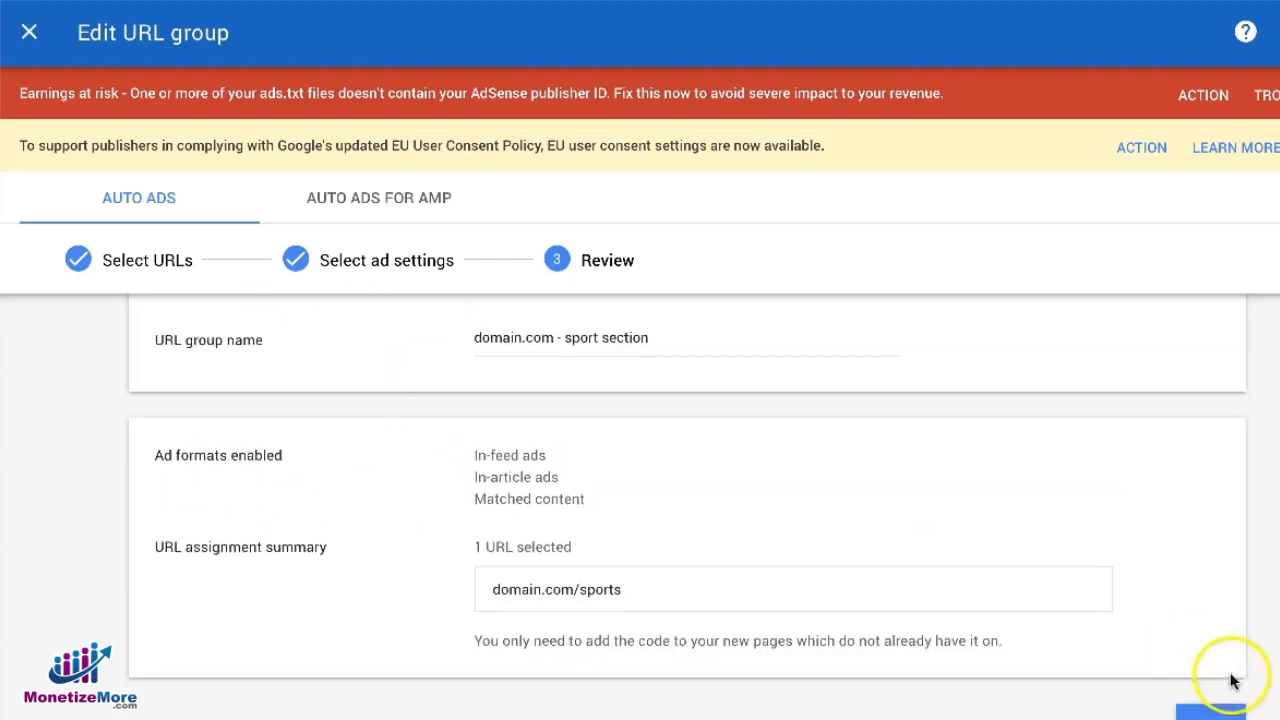
click(1211, 714)
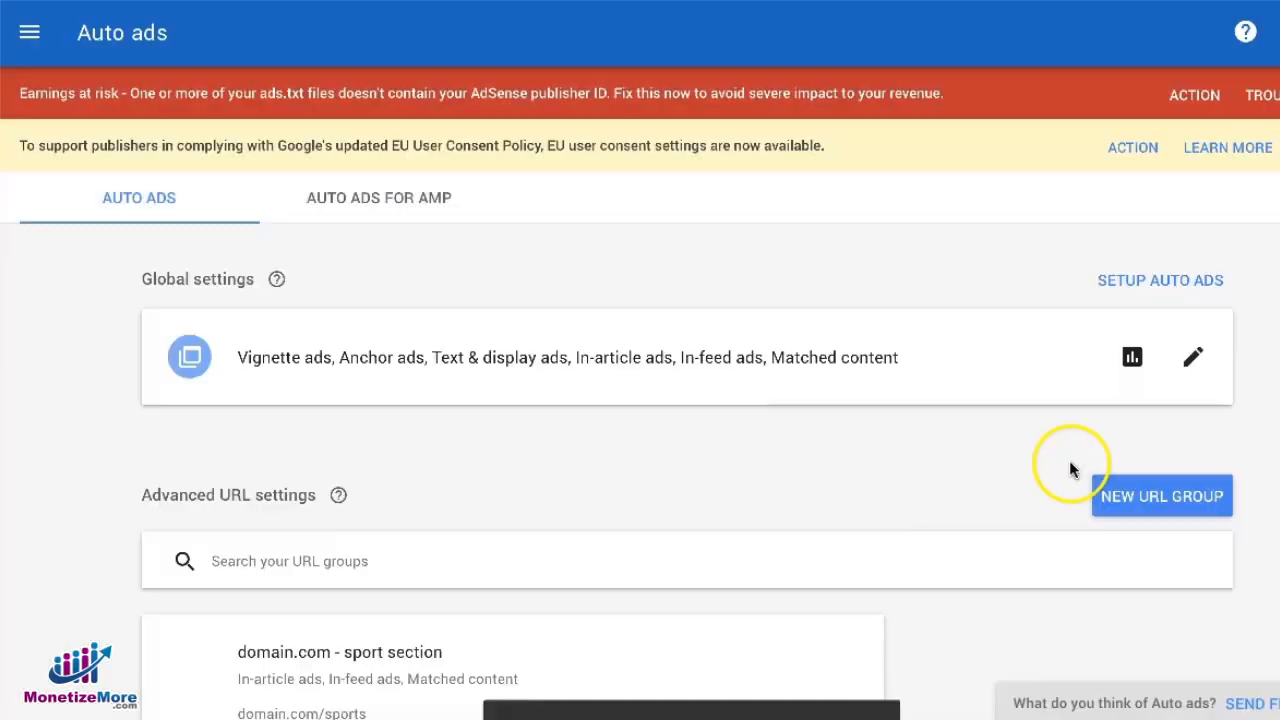
scroll(873, 485, down, 1)
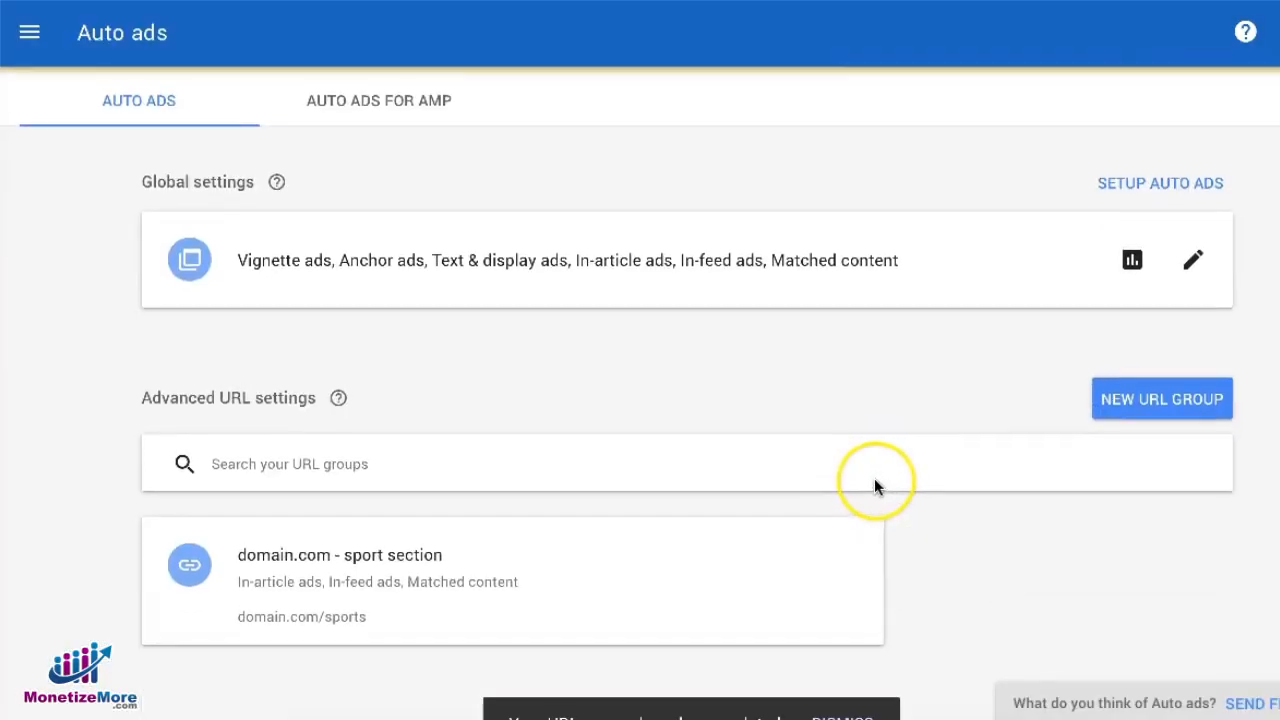